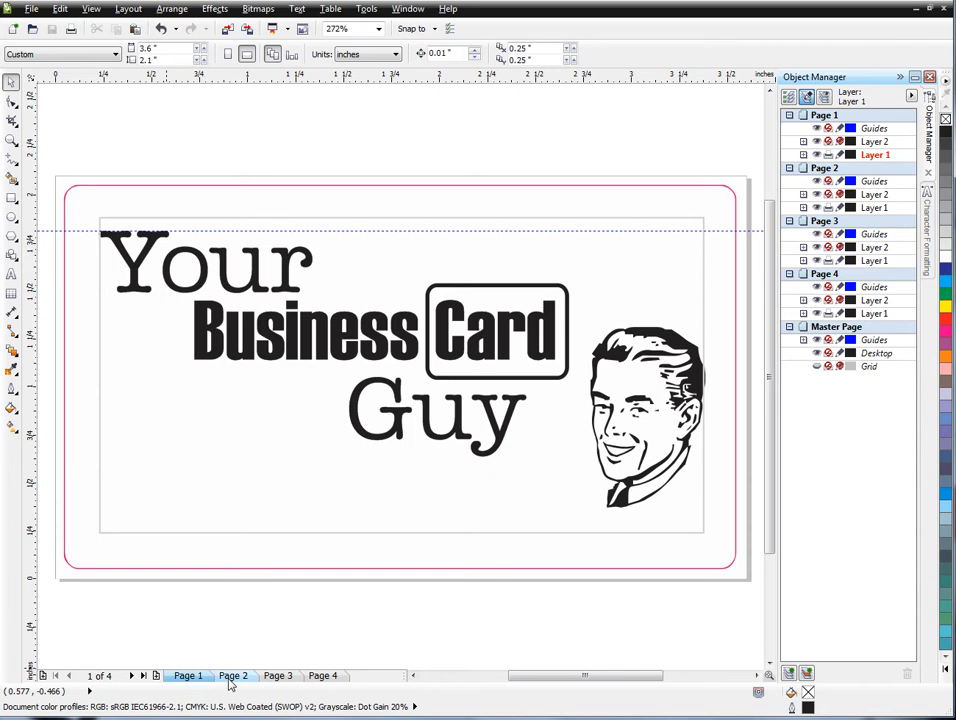
- Look through all four pages of the business card document and return to Page 1
{"action": "left_click", "coordinate": [232, 678]}
{"action": "left_click", "coordinate": [280, 678]}
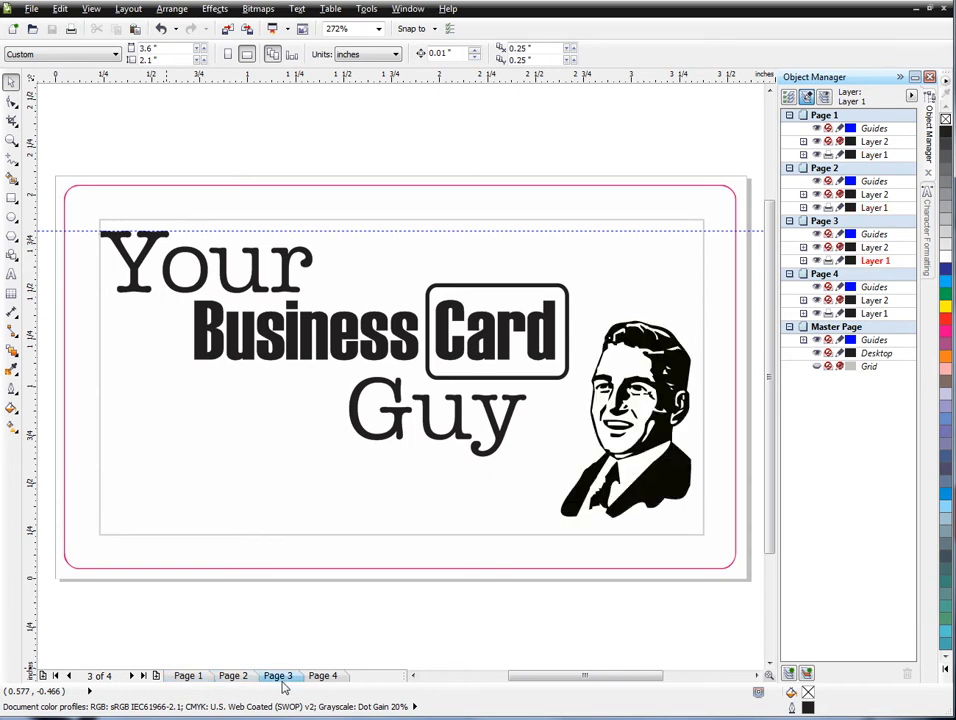
{"action": "left_click", "coordinate": [322, 677]}
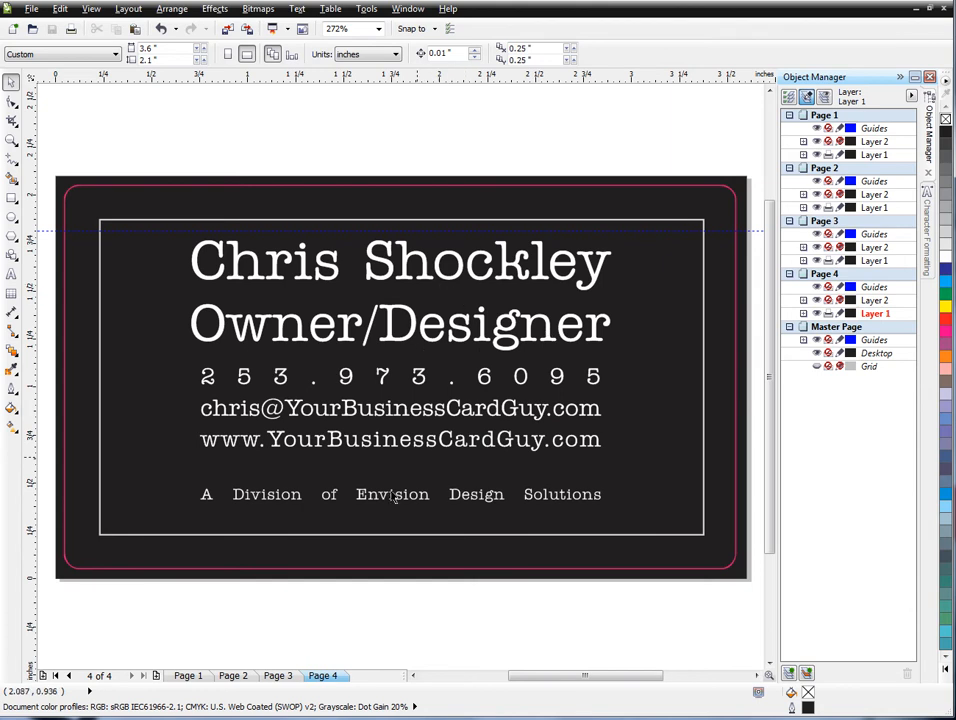
{"action": "left_click", "coordinate": [200, 680]}
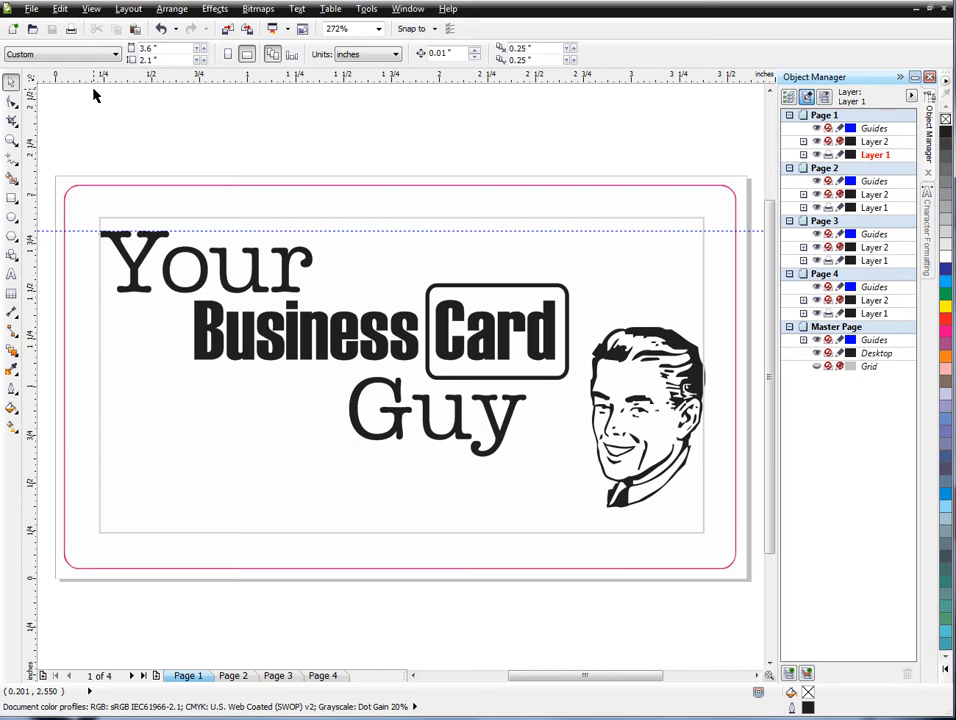
- Begin publishing the document to PDF and set the PDF compatibility to Acrobat 8.0 in its settings
{"action": "left_click", "coordinate": [32, 9]}
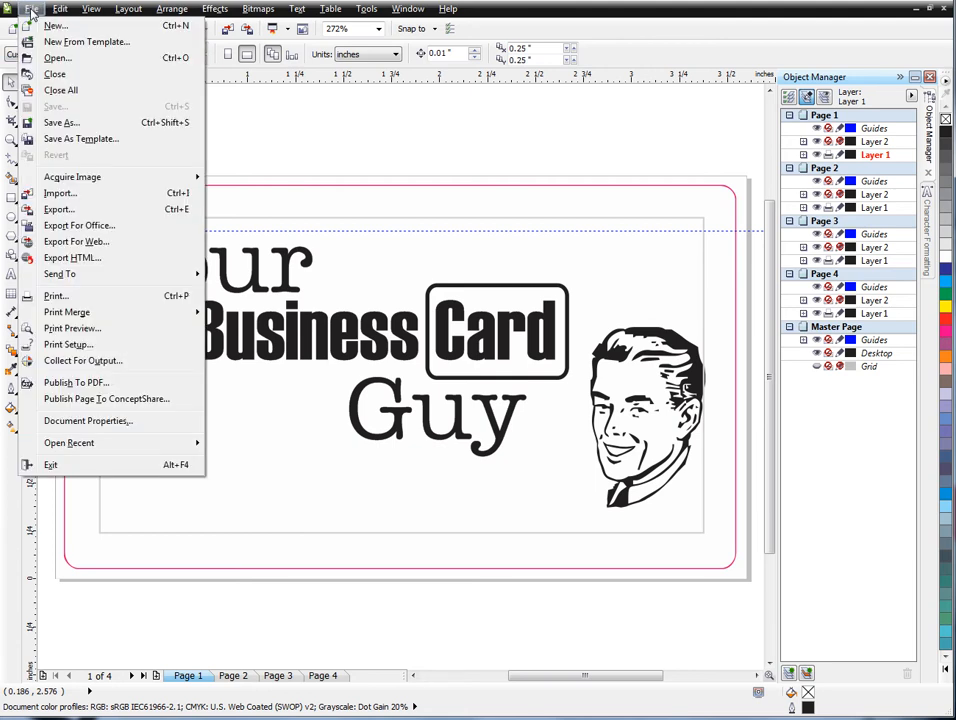
{"action": "left_click", "coordinate": [63, 390]}
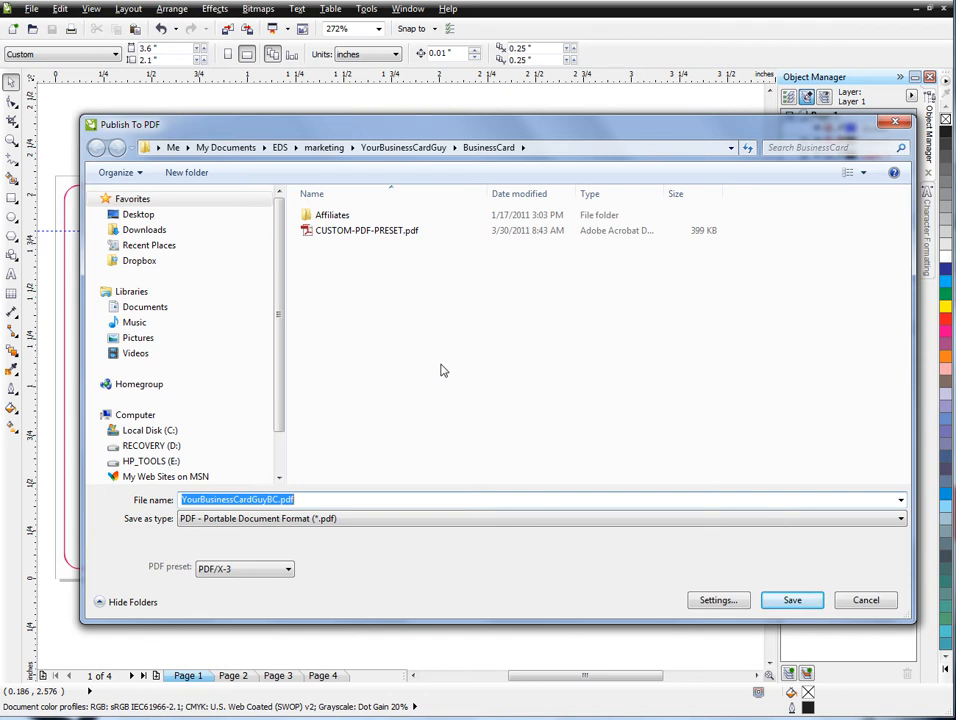
{"action": "left_click", "coordinate": [716, 600]}
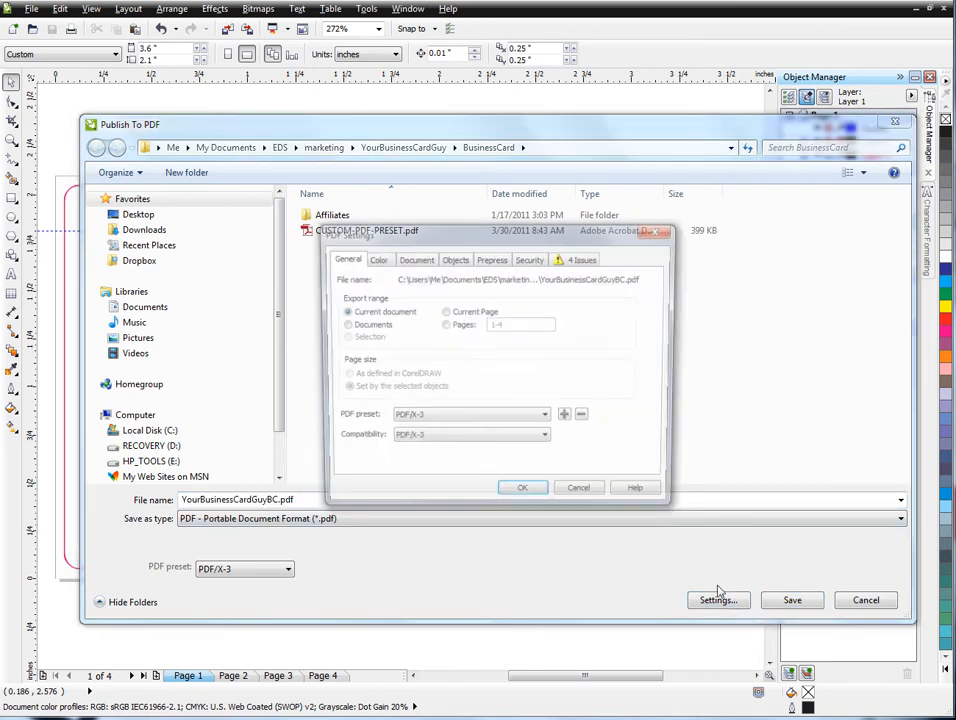
{"action": "left_click_drag", "start_coordinate": [515, 175], "coordinate": [454, 192]}
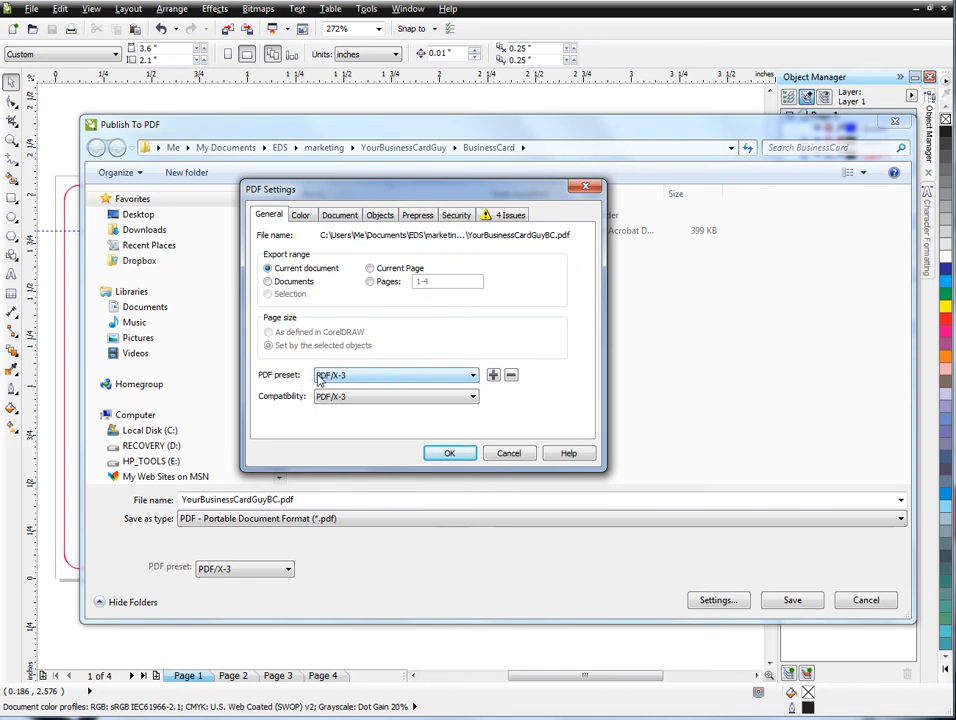
{"action": "left_click", "coordinate": [431, 379]}
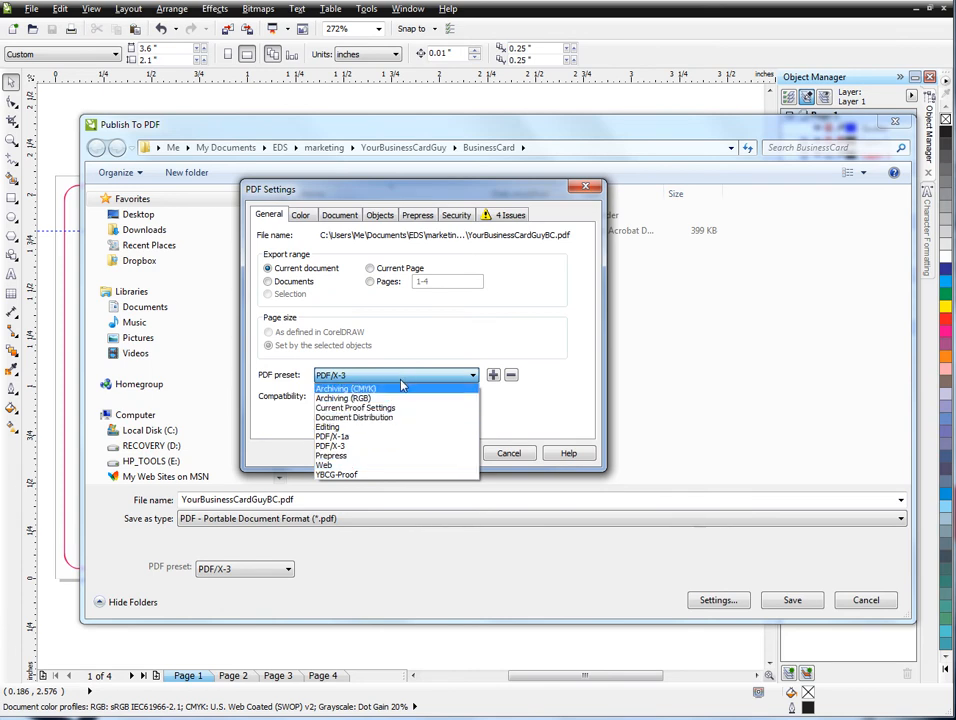
{"action": "left_click", "coordinate": [399, 339]}
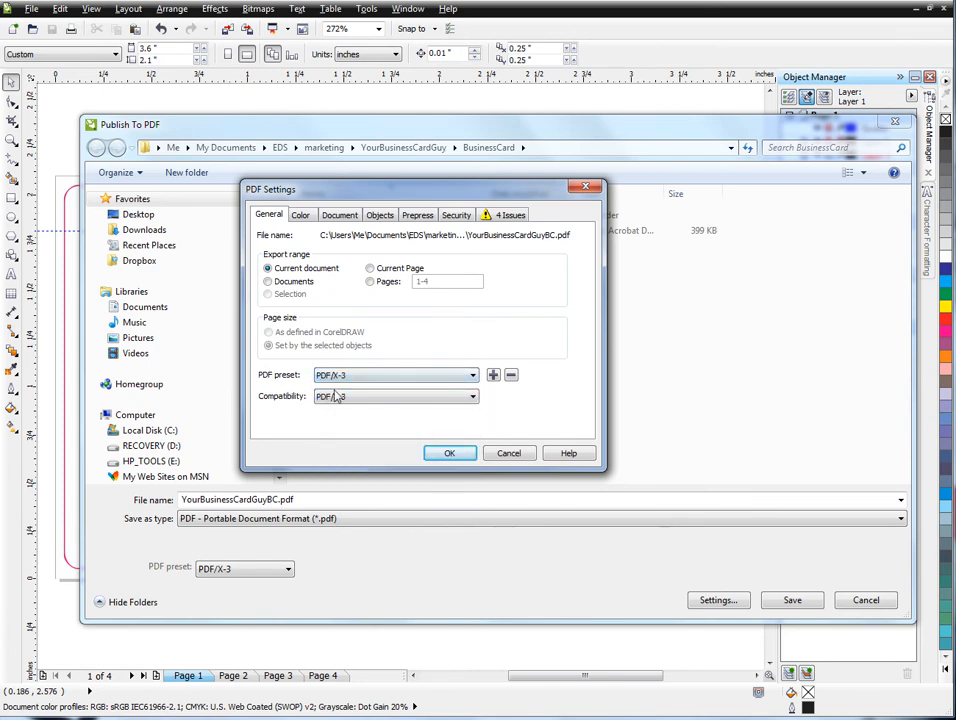
{"action": "left_click", "coordinate": [391, 397]}
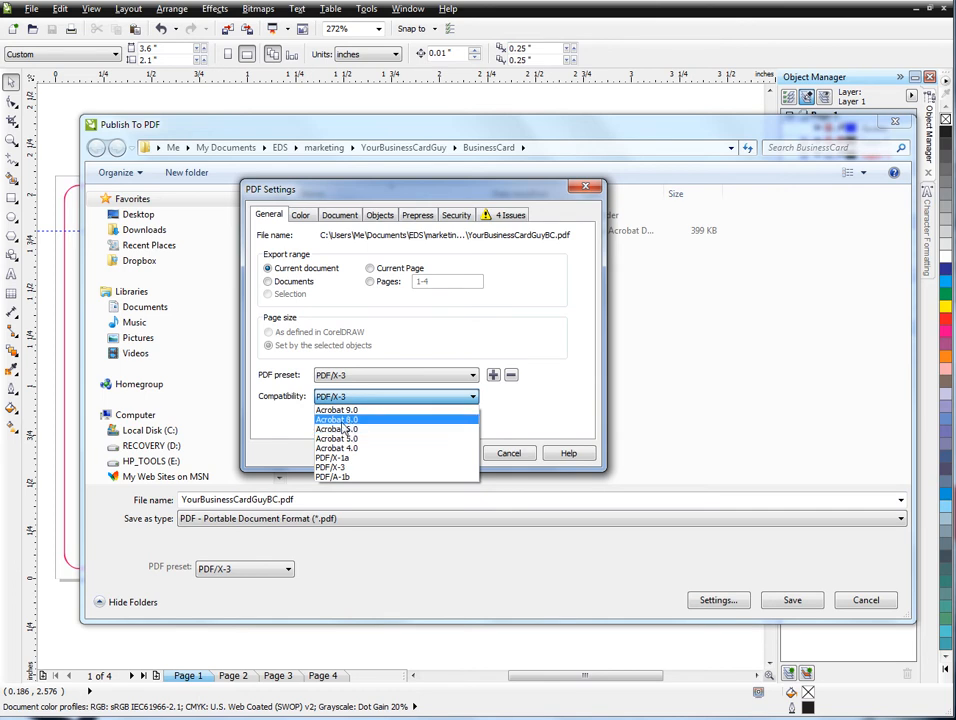
{"action": "left_click", "coordinate": [338, 419]}
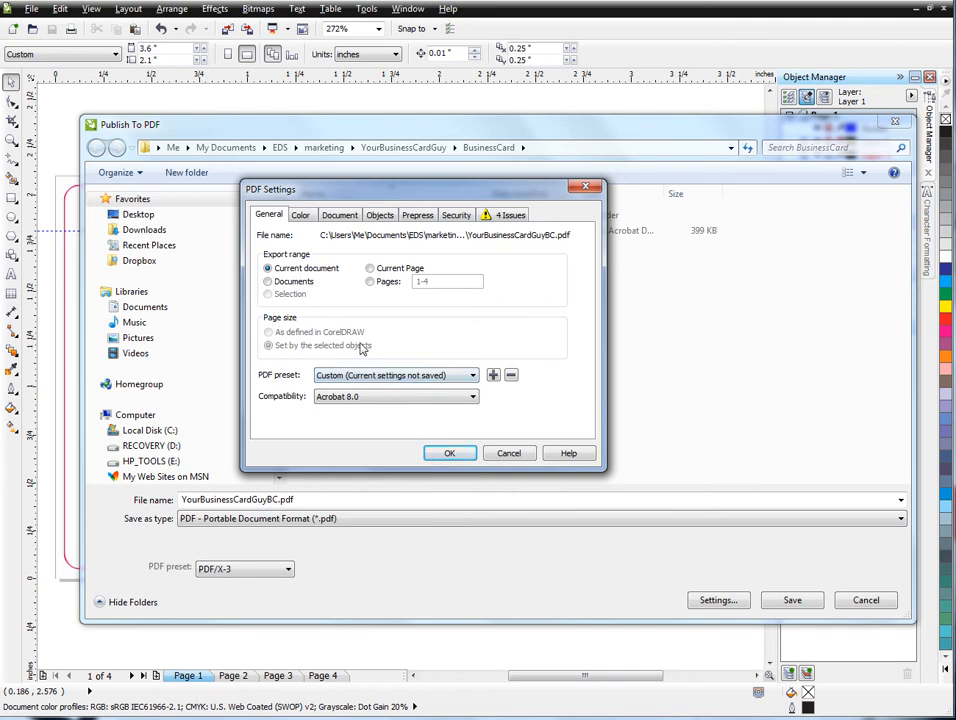
- Examine the PDF's colour output options and document settings
{"action": "left_click", "coordinate": [300, 214]}
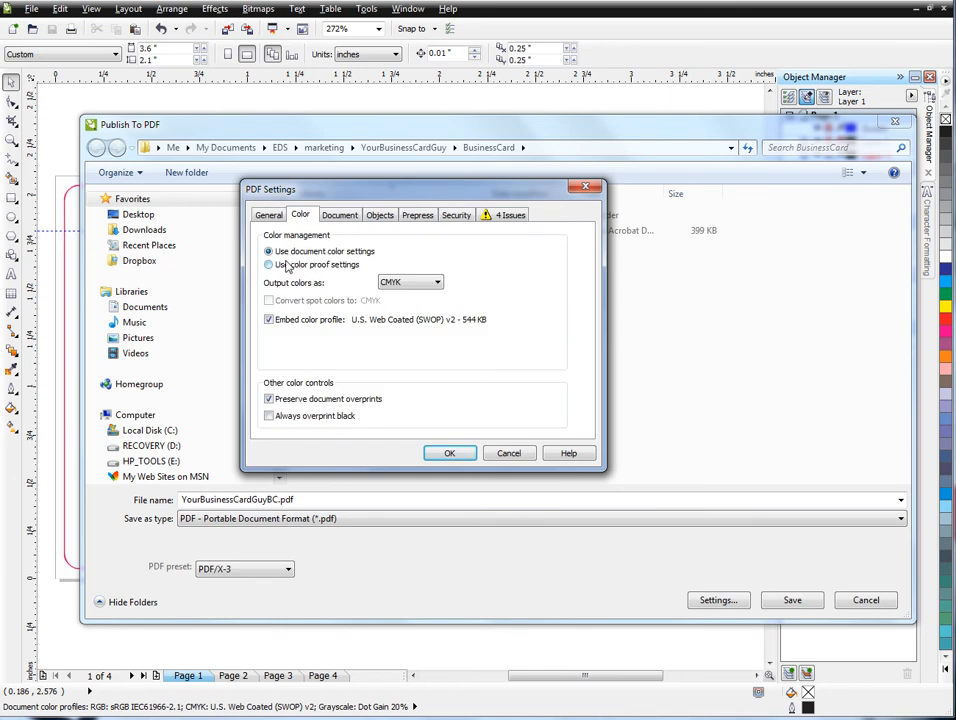
{"action": "left_click", "coordinate": [418, 284]}
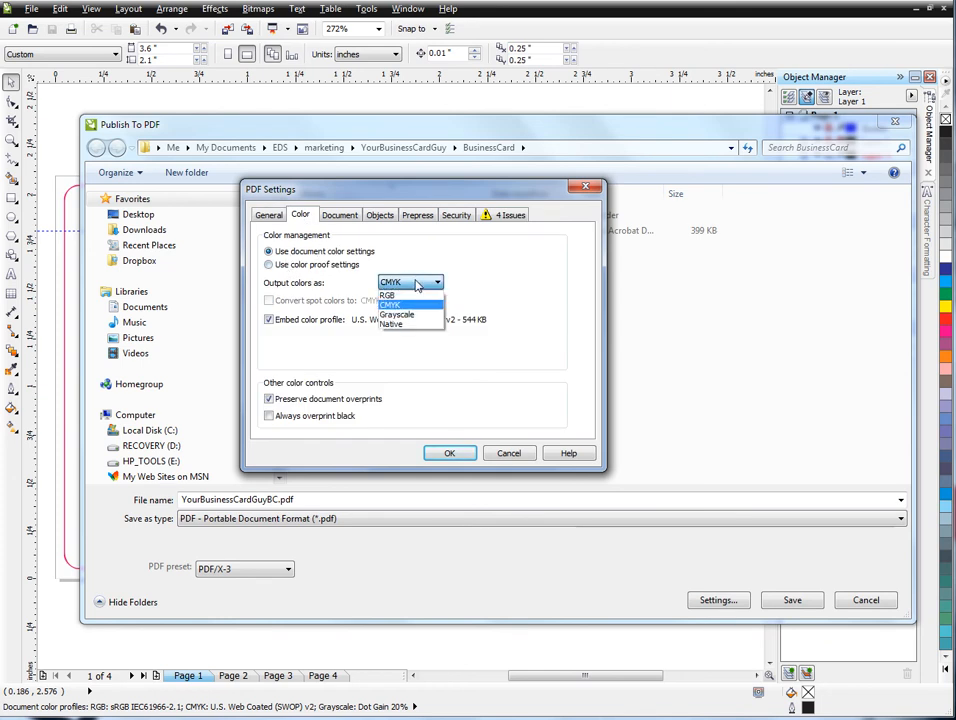
{"action": "left_click", "coordinate": [468, 281]}
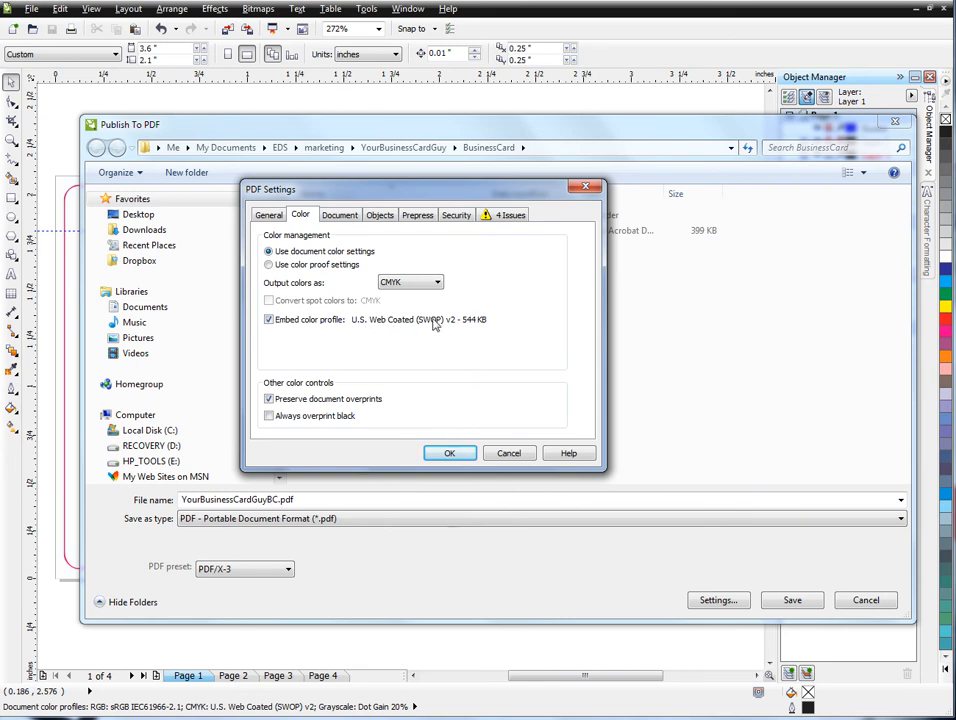
{"action": "left_click", "coordinate": [339, 217]}
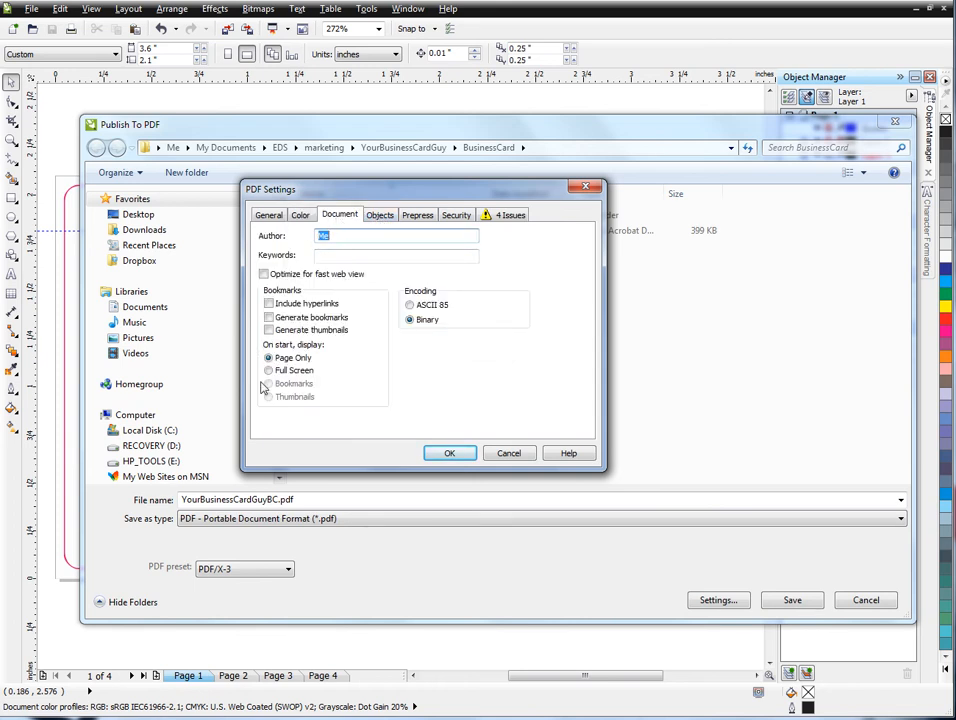
- Set the bitmap compression to JPEG with a quality value of 168 and export all text as curves
{"action": "left_click", "coordinate": [378, 216]}
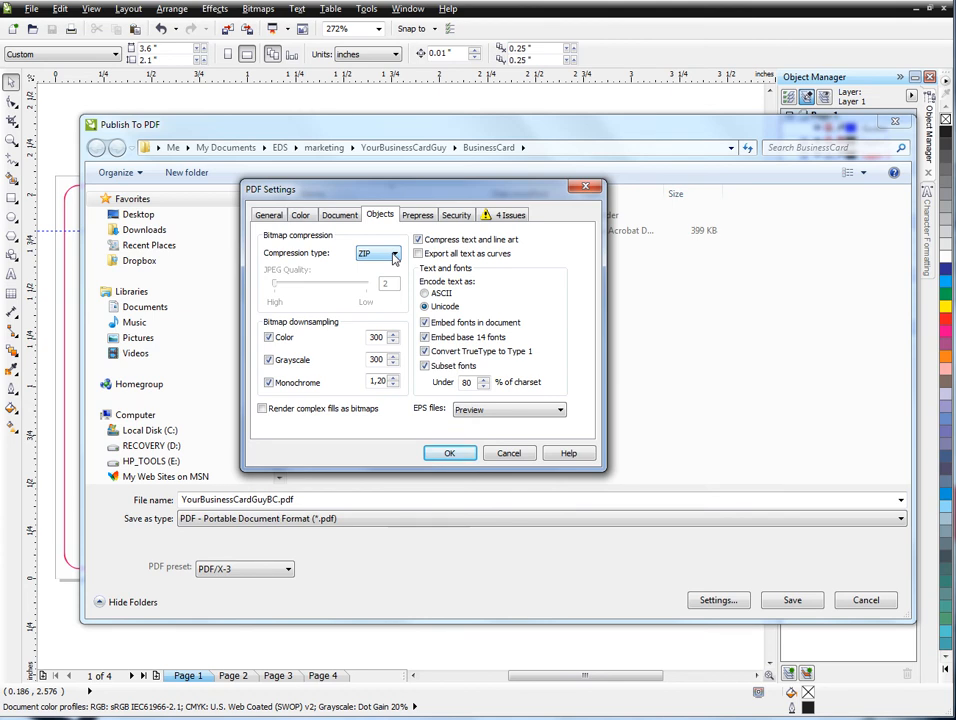
{"action": "left_click", "coordinate": [395, 257]}
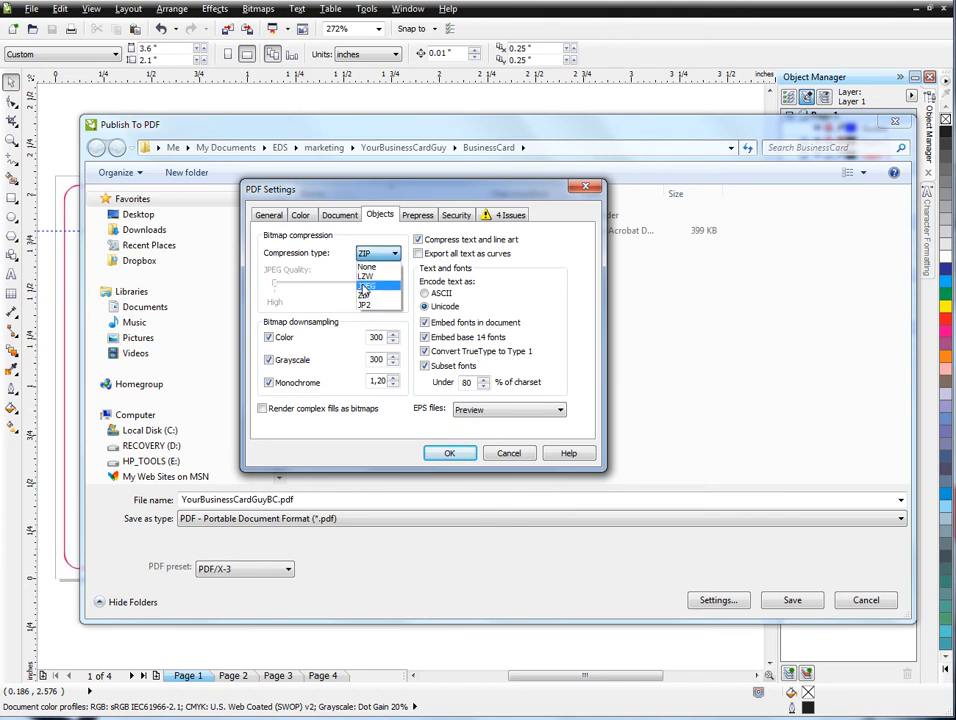
{"action": "left_click", "coordinate": [379, 291]}
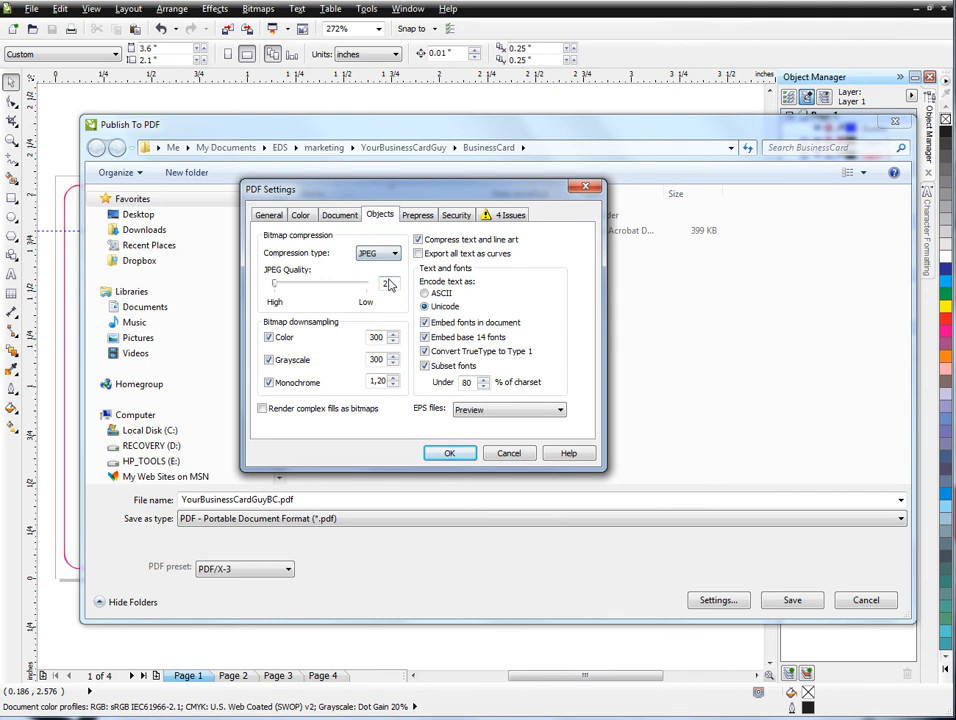
{"action": "left_click_drag", "start_coordinate": [275, 284], "coordinate": [339, 288]}
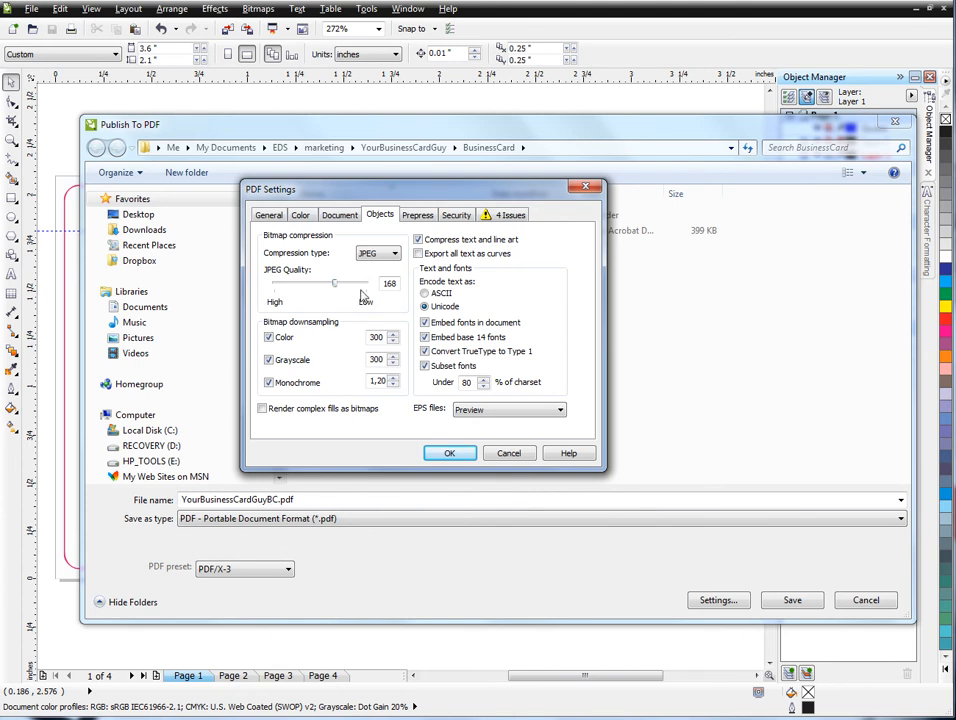
{"action": "left_click", "coordinate": [418, 255]}
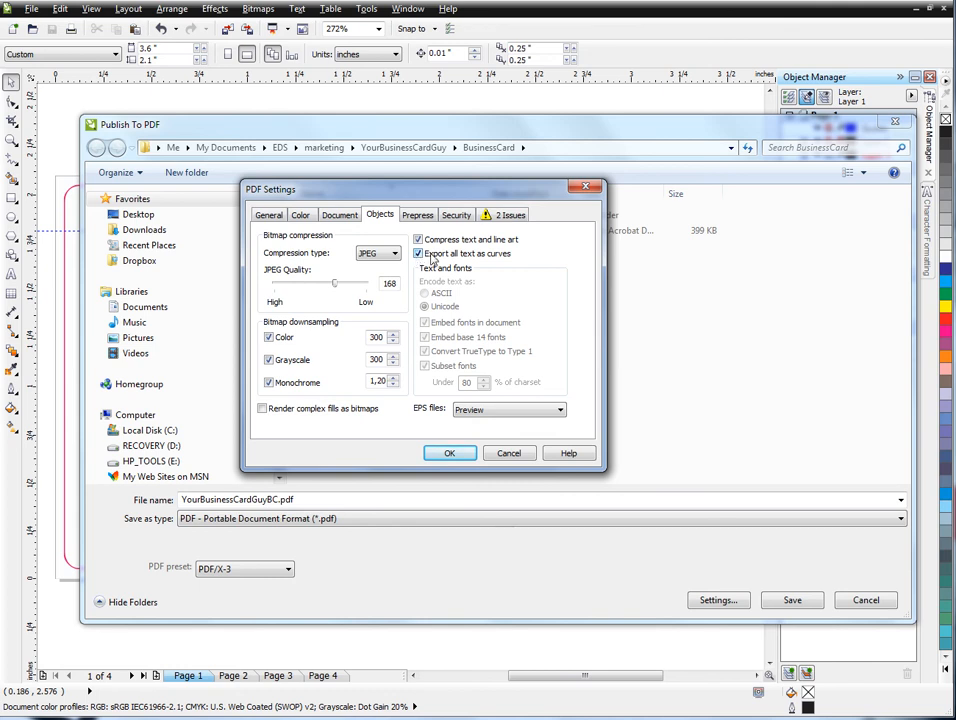
- Turn on crop marks for the PDF and review the security, general, object and prepress settings
{"action": "left_click", "coordinate": [420, 215]}
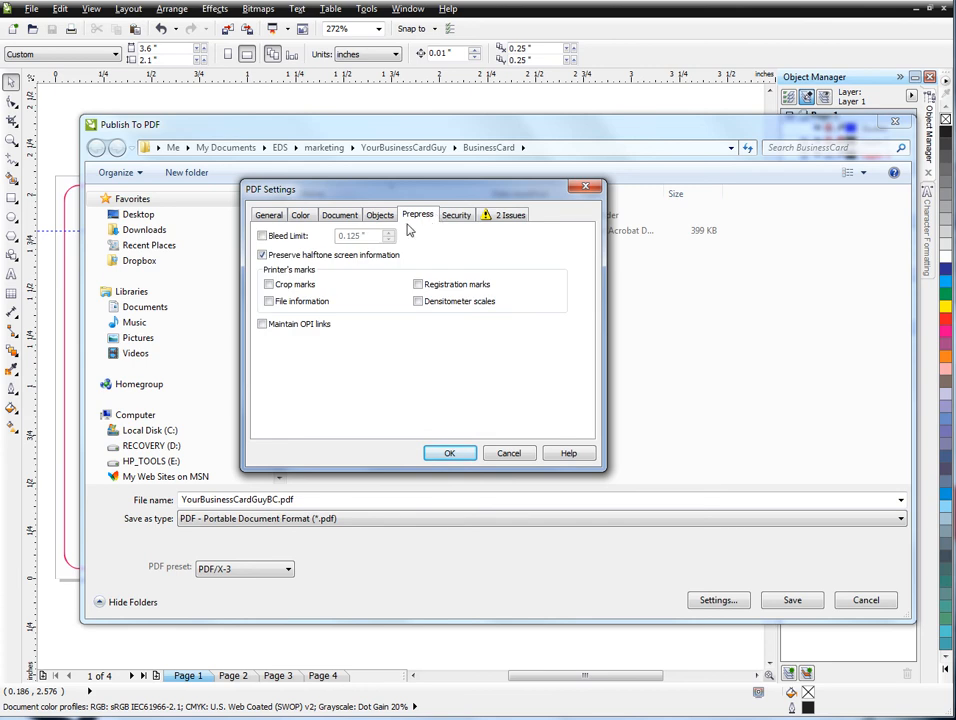
{"action": "left_click", "coordinate": [270, 285]}
{"action": "left_click", "coordinate": [456, 216]}
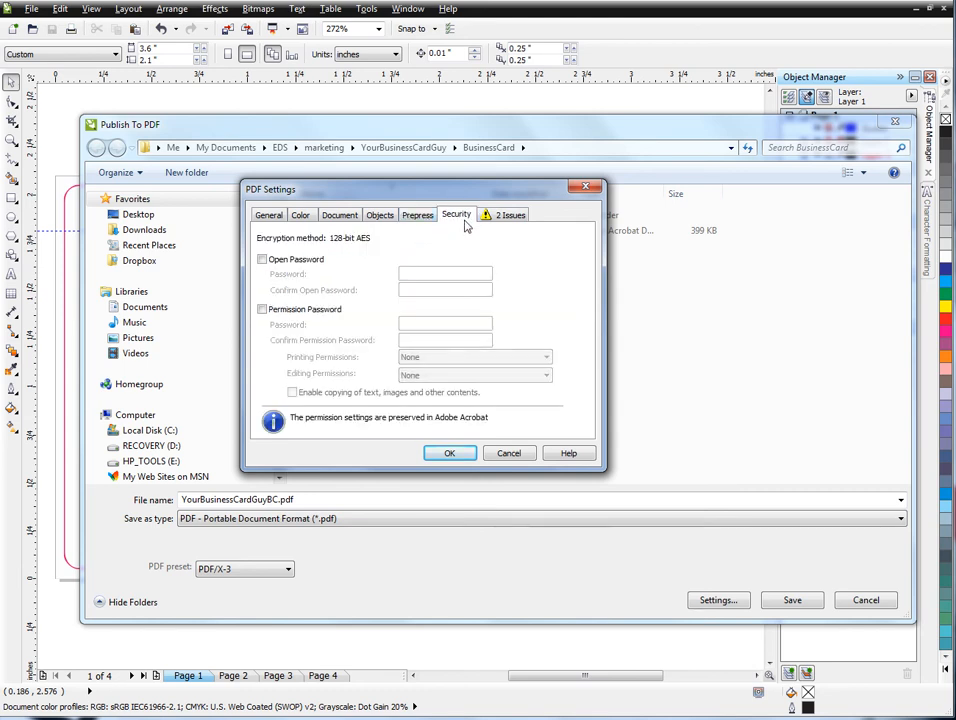
{"action": "left_click", "coordinate": [272, 217]}
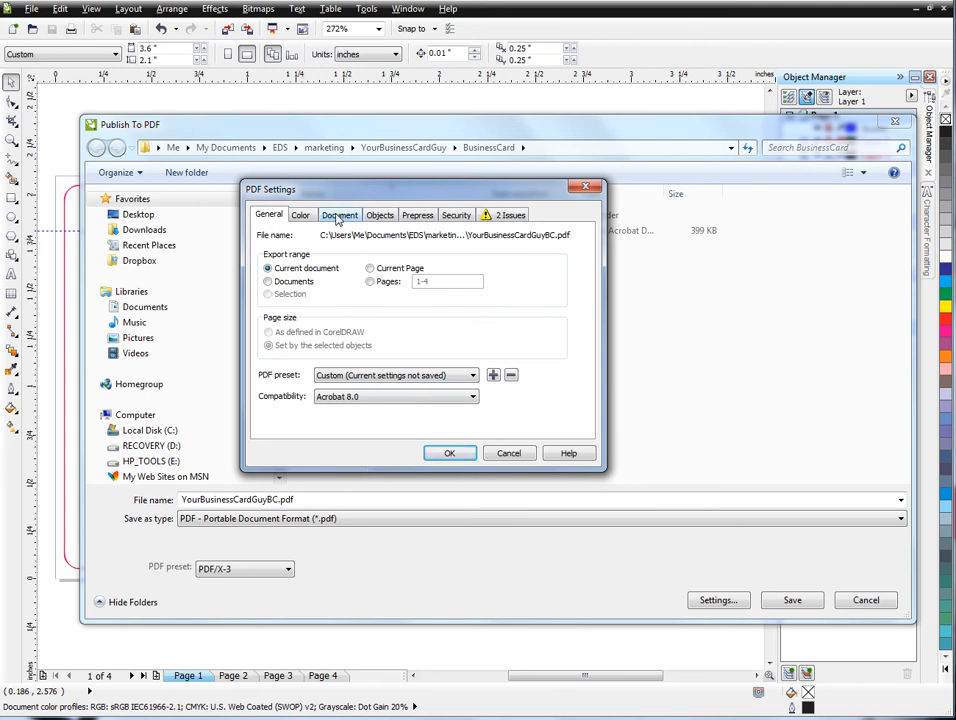
{"action": "left_click", "coordinate": [379, 215]}
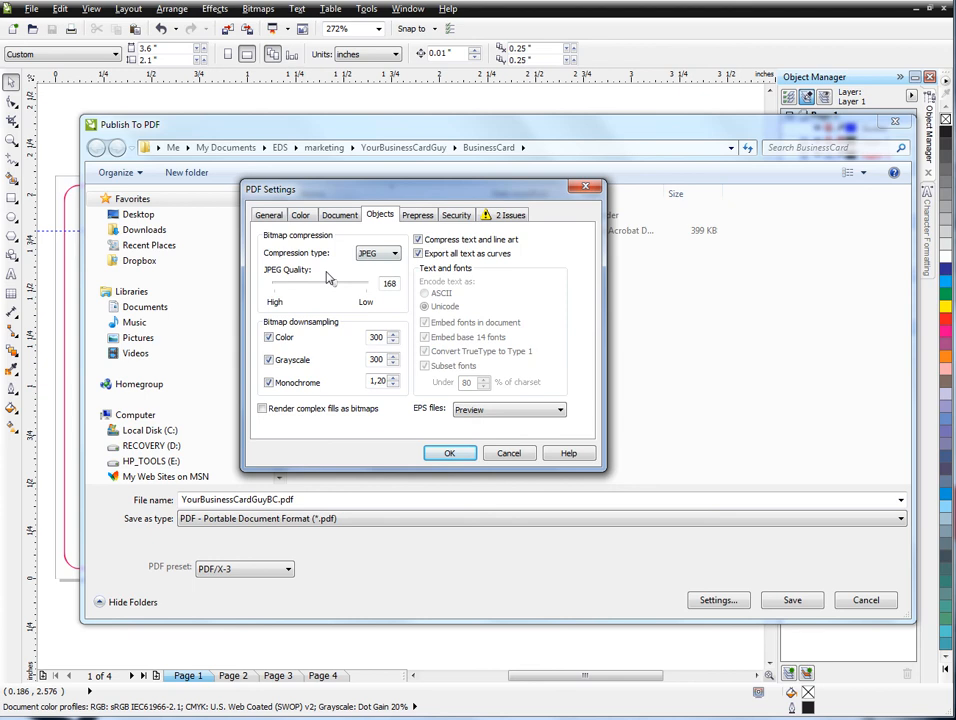
{"action": "left_click", "coordinate": [413, 215]}
{"action": "left_click", "coordinate": [270, 215]}
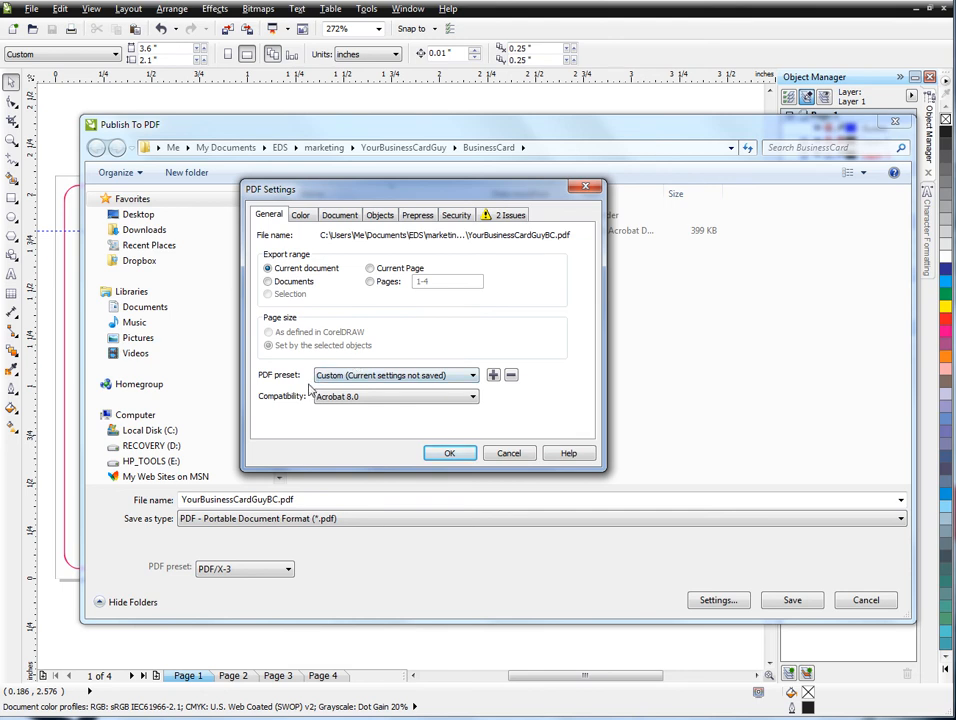
- Save the current PDF settings as a preset named "Customer Proof" and apply them
{"action": "left_click", "coordinate": [493, 376]}
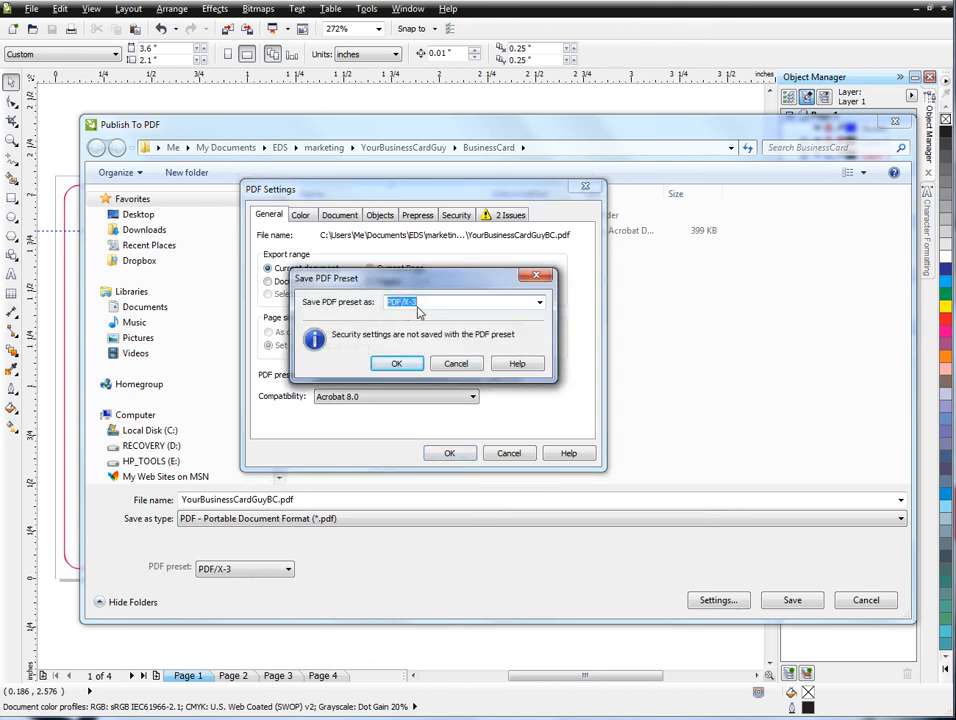
{"action": "type", "text": "Customer Proof"}
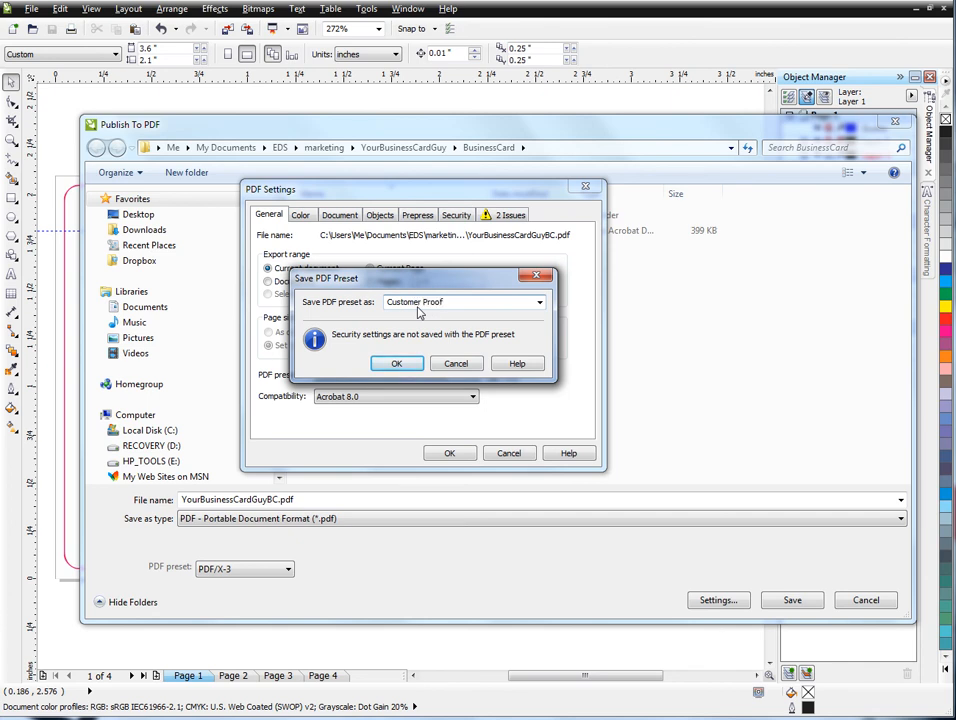
{"action": "left_click", "coordinate": [396, 363]}
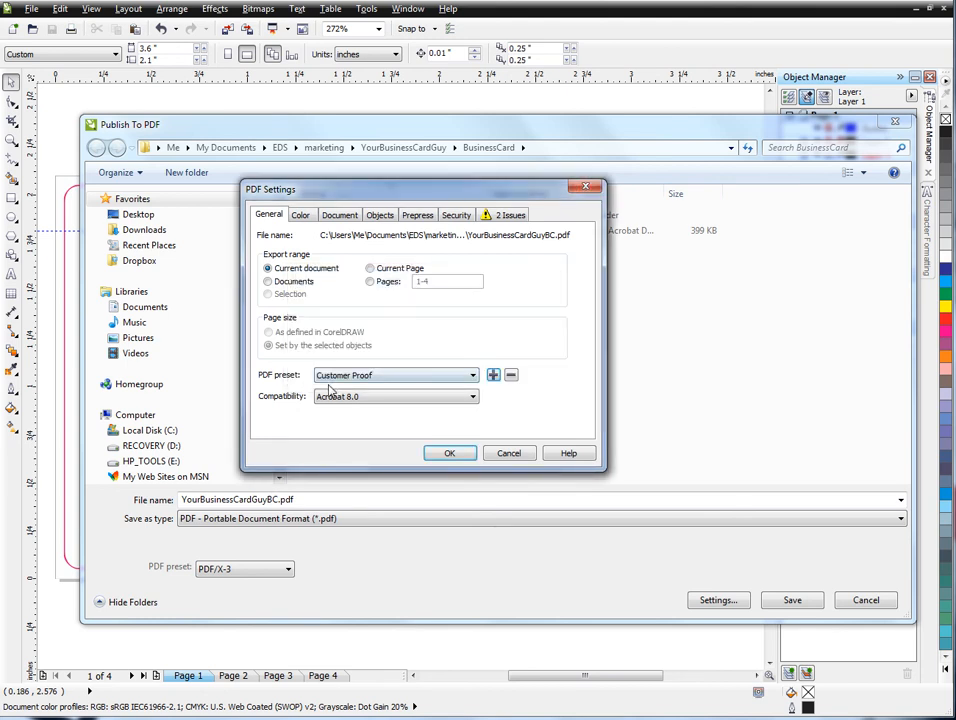
{"action": "left_click", "coordinate": [450, 455]}
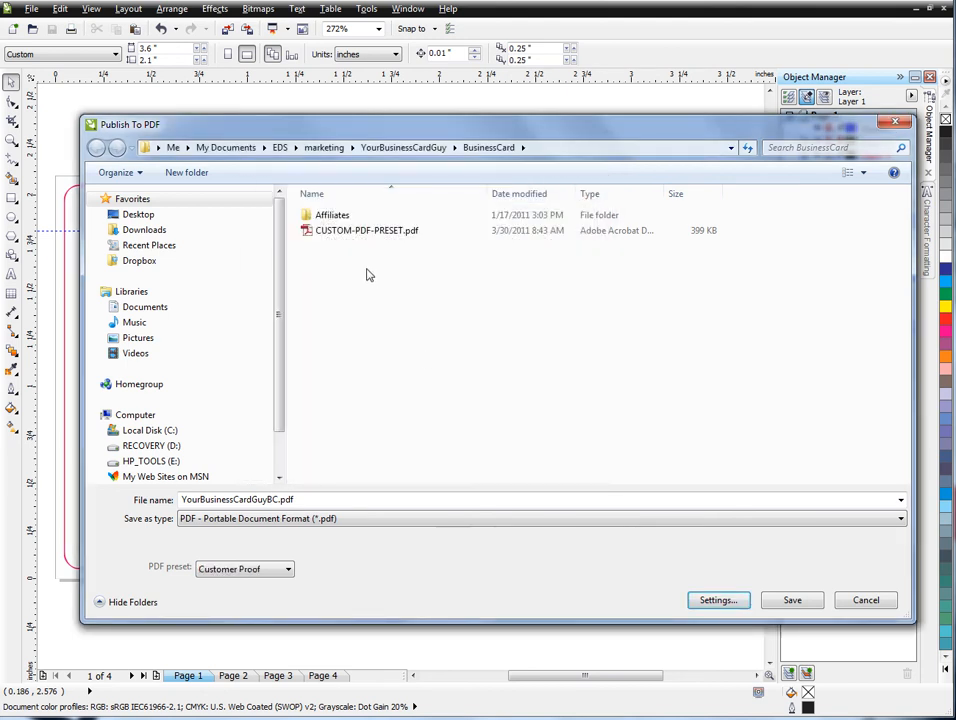
- Publish the PDF over the existing file CUSTOM-PDF-PRESET.pdf
{"action": "left_click", "coordinate": [358, 234]}
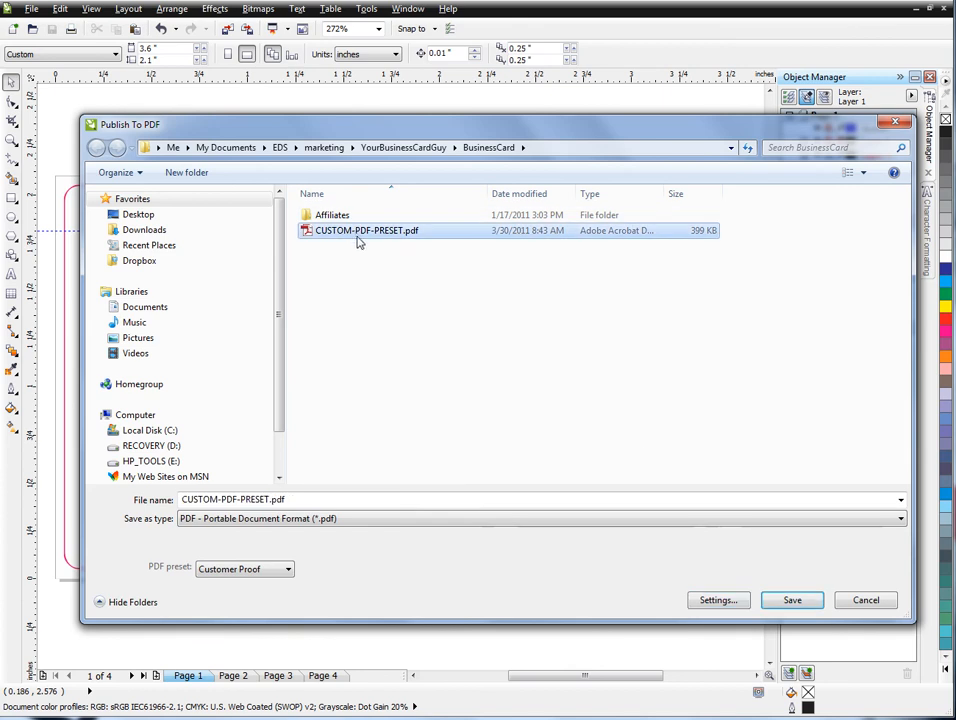
{"action": "left_click", "coordinate": [790, 600]}
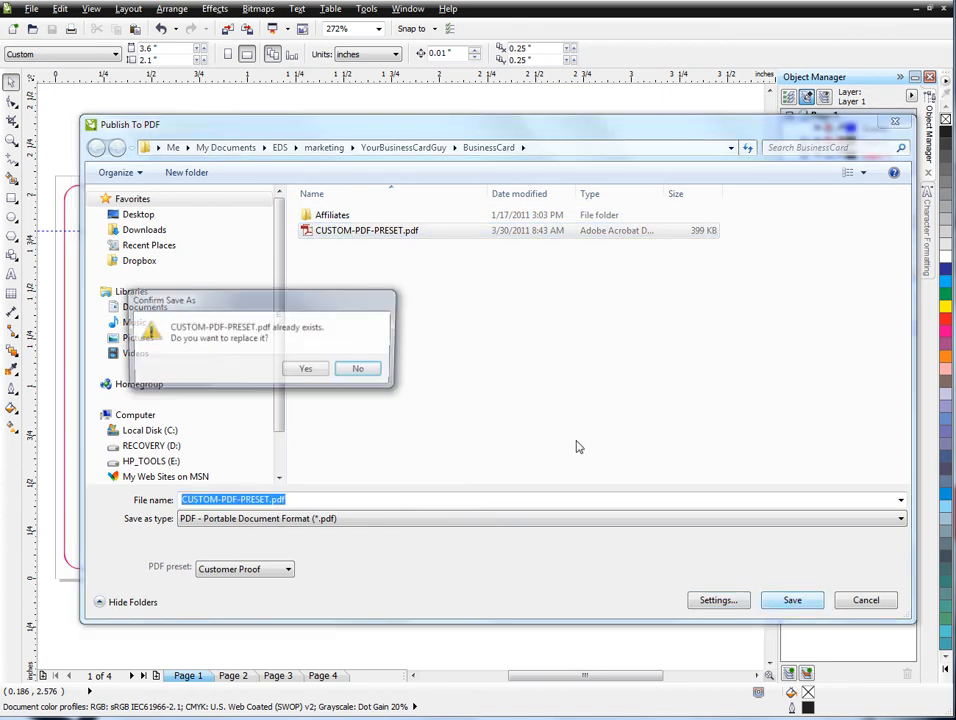
{"action": "left_click", "coordinate": [306, 370]}
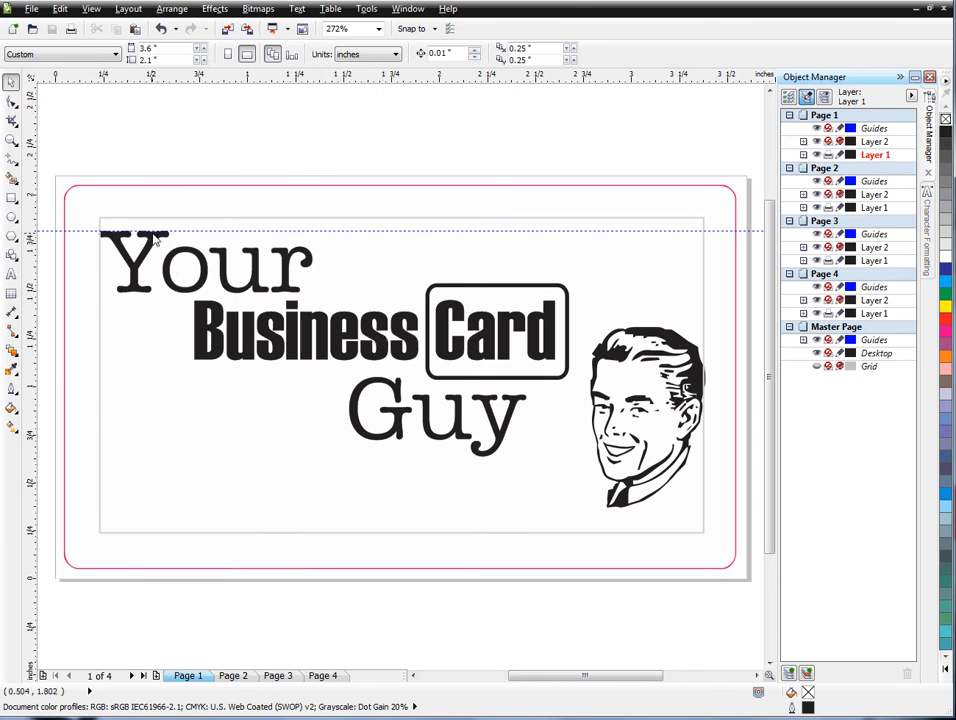
- Begin another PDF publication of the document and choose the Customer Proof preset for it
{"action": "left_click", "coordinate": [31, 9]}
{"action": "left_click", "coordinate": [50, 384]}
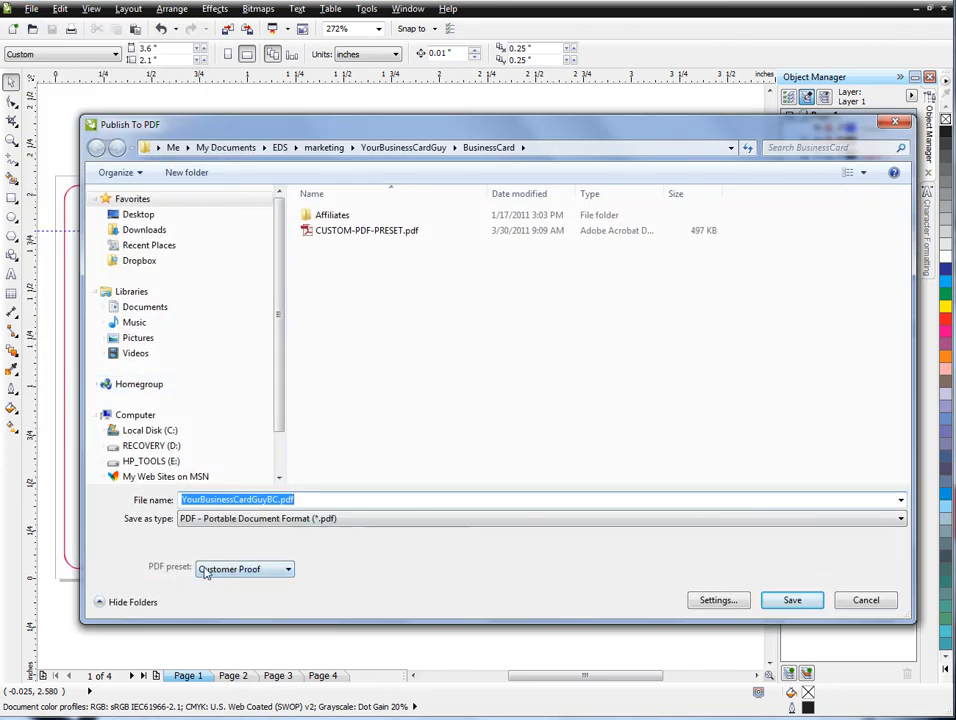
{"action": "left_click", "coordinate": [286, 570]}
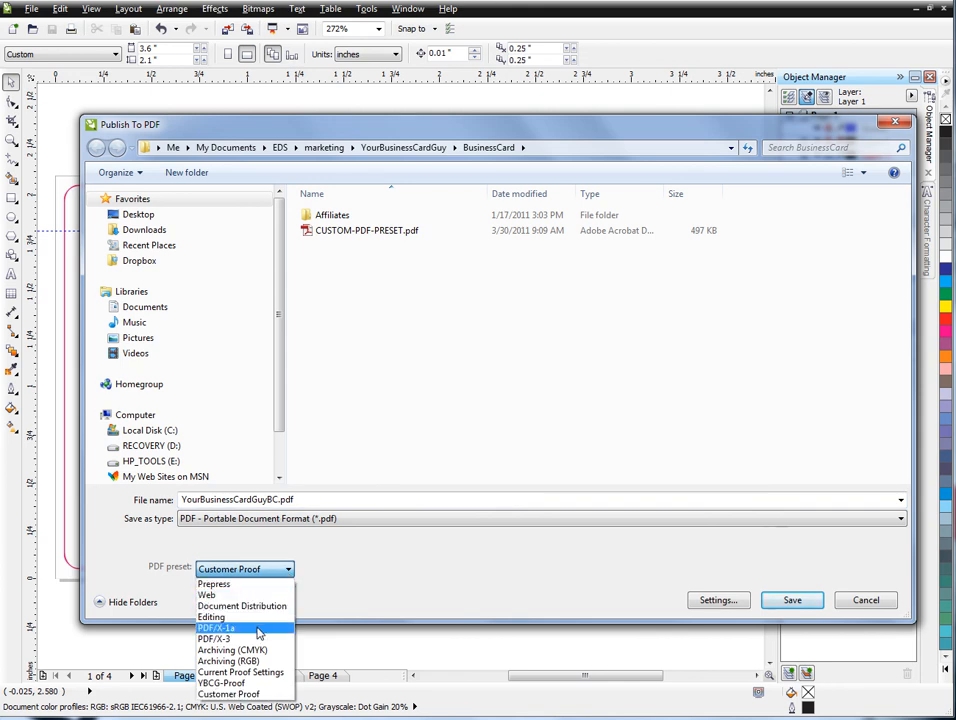
{"action": "left_click", "coordinate": [247, 694]}
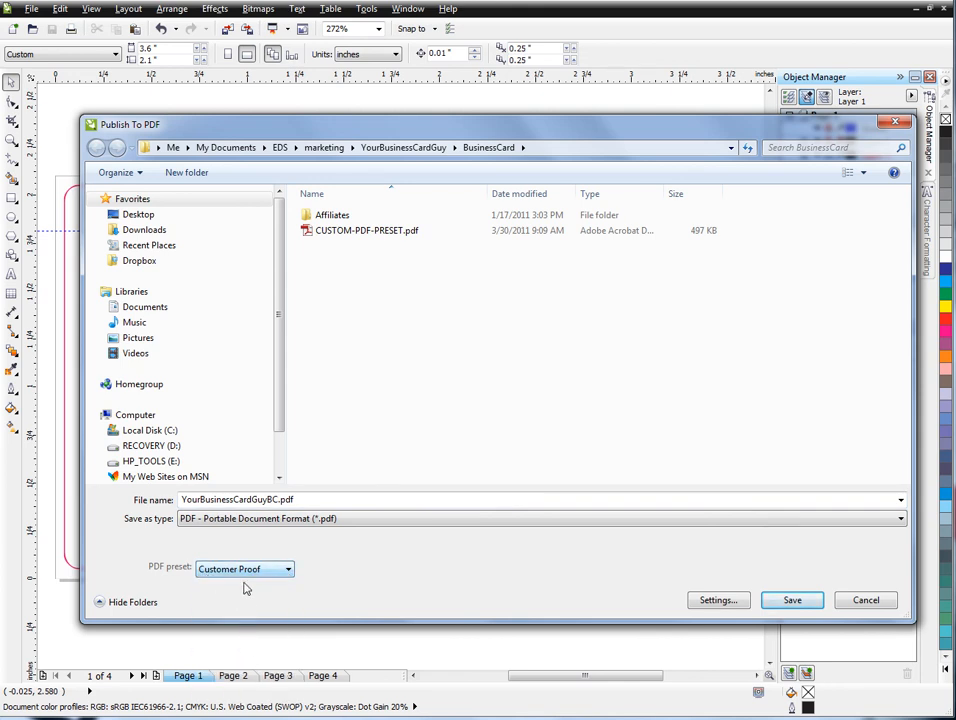
- Review the objects, prepress, document and general PDF settings of the Customer Proof preset
{"action": "left_click", "coordinate": [708, 600]}
{"action": "left_click", "coordinate": [453, 258]}
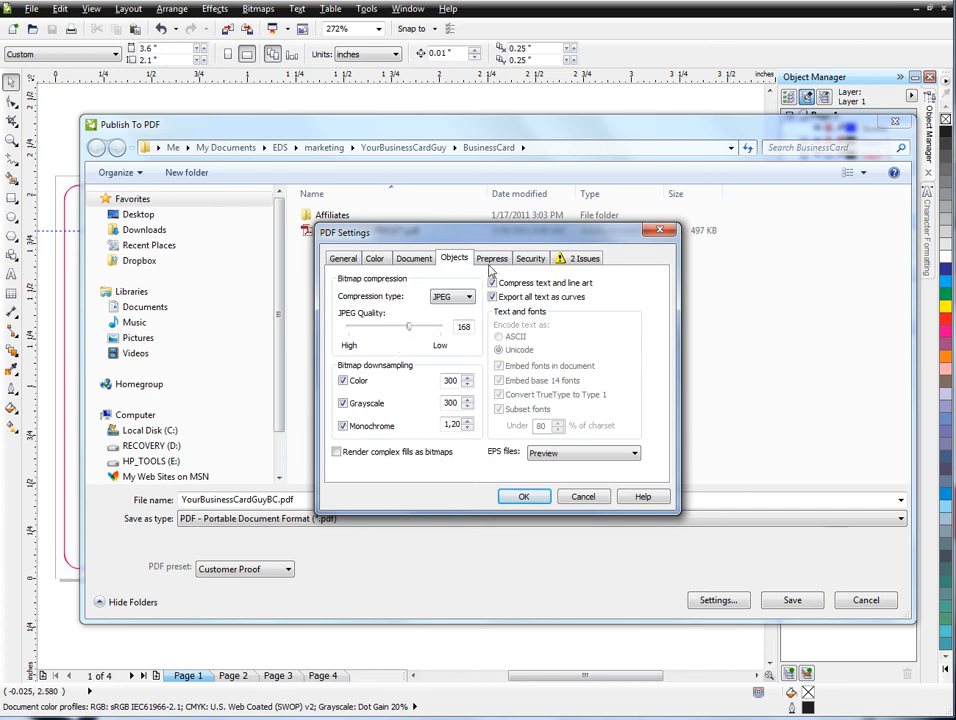
{"action": "left_click", "coordinate": [491, 262]}
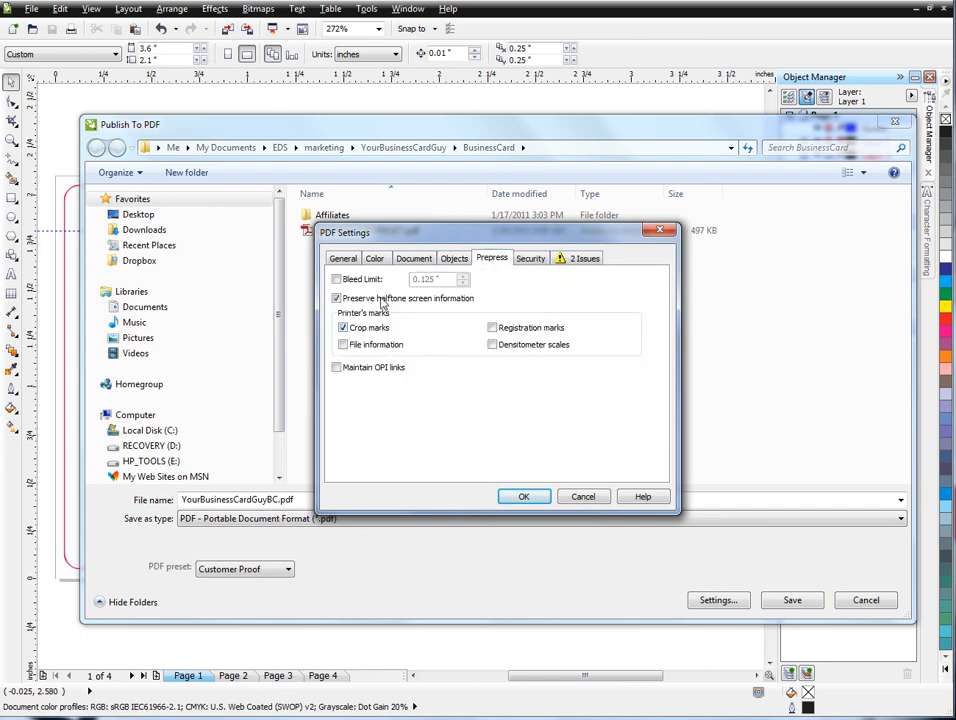
{"action": "left_click", "coordinate": [415, 262]}
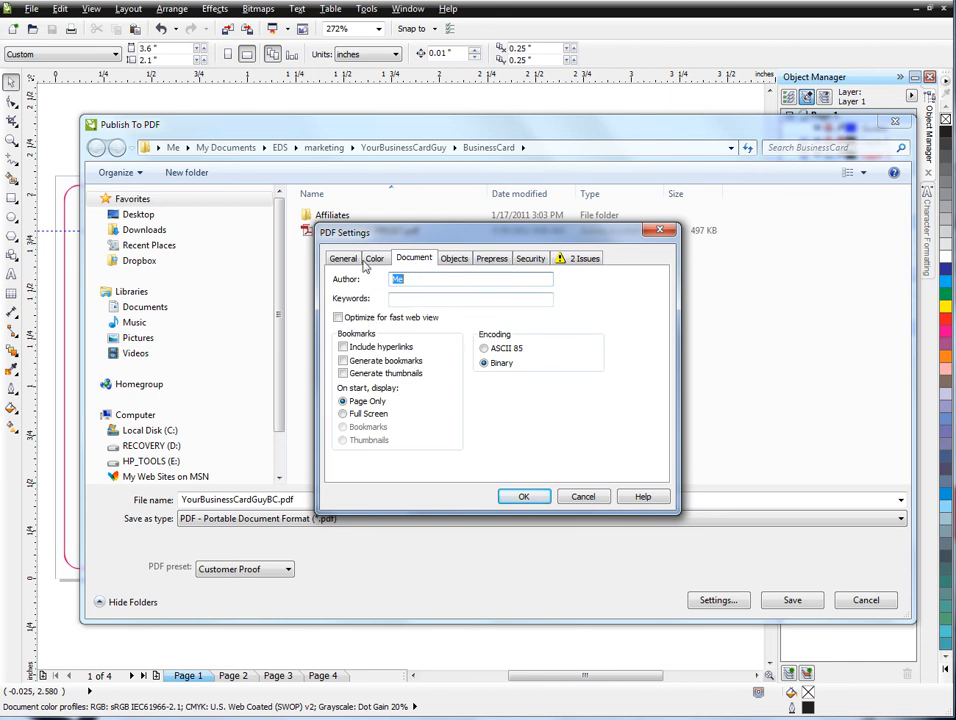
{"action": "left_click", "coordinate": [492, 262]}
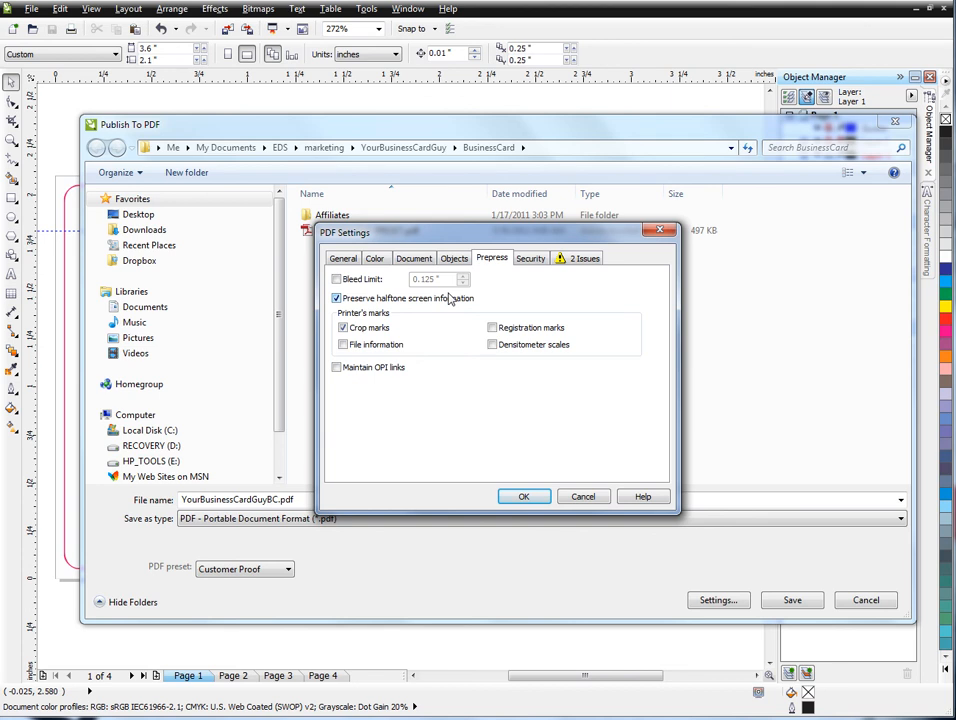
{"action": "left_click", "coordinate": [345, 259]}
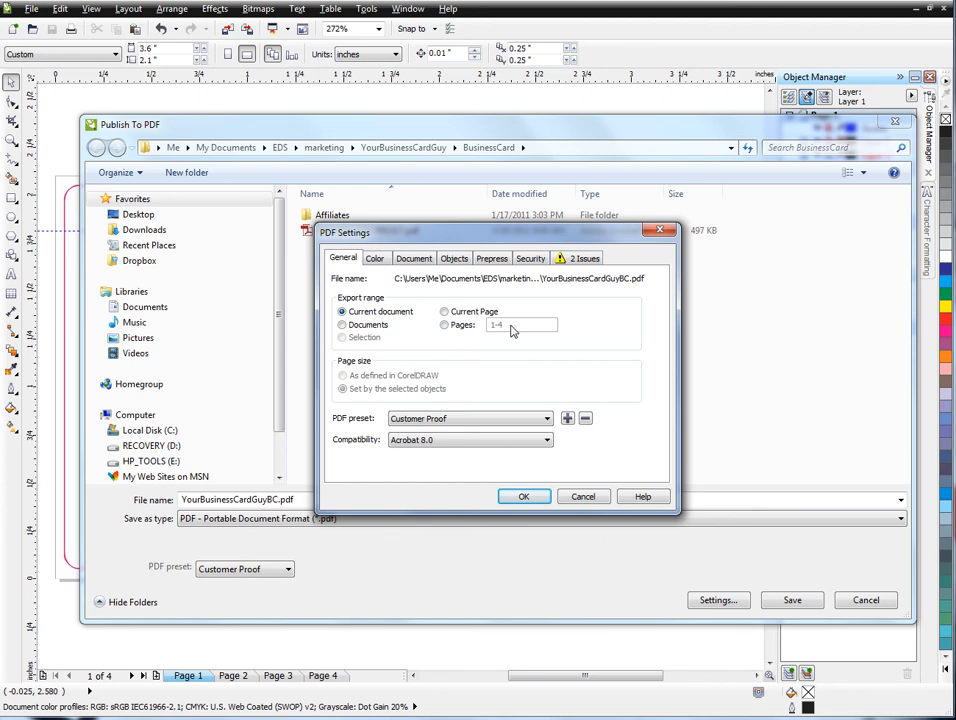
- Turn on the permission password in the PDF security settings with printing permissions None, then enter and confirm the password
{"action": "left_click", "coordinate": [532, 260]}
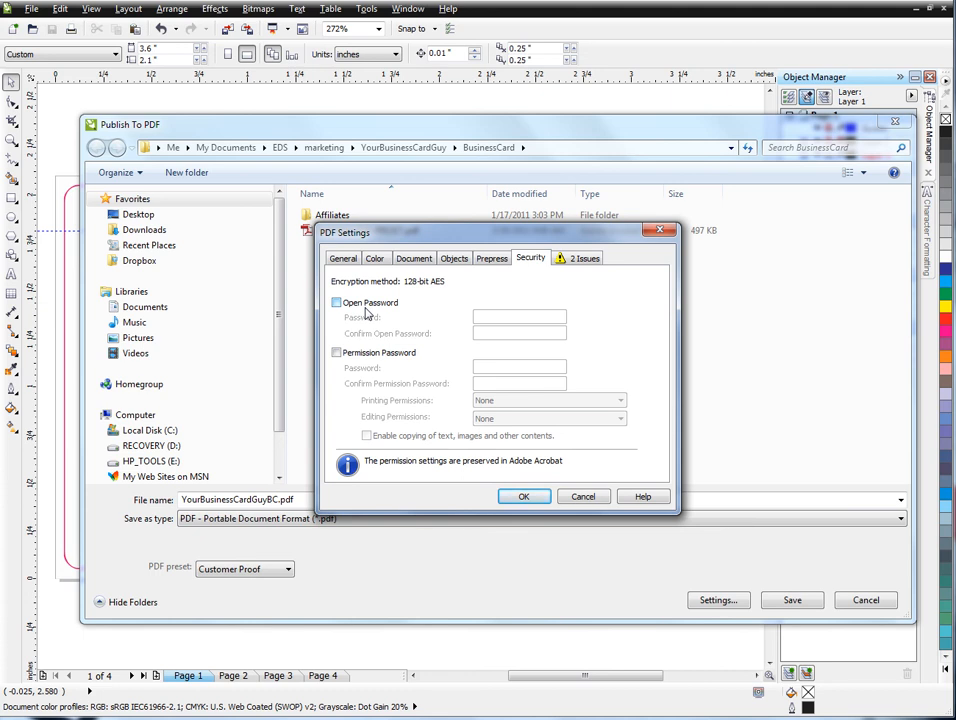
{"action": "left_click", "coordinate": [337, 353]}
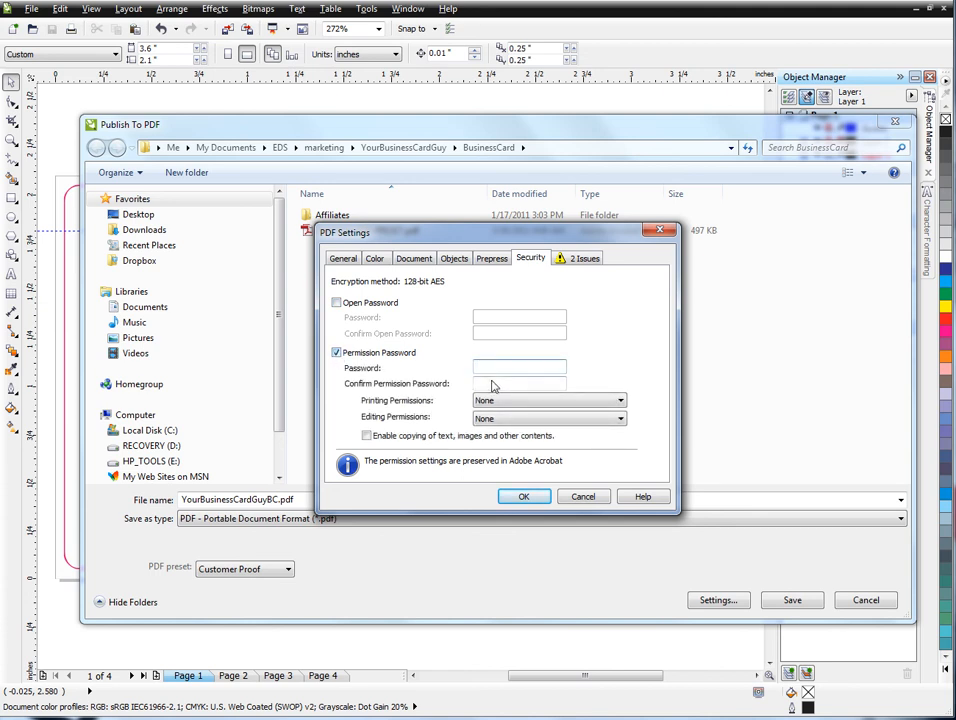
{"action": "left_click", "coordinate": [486, 400]}
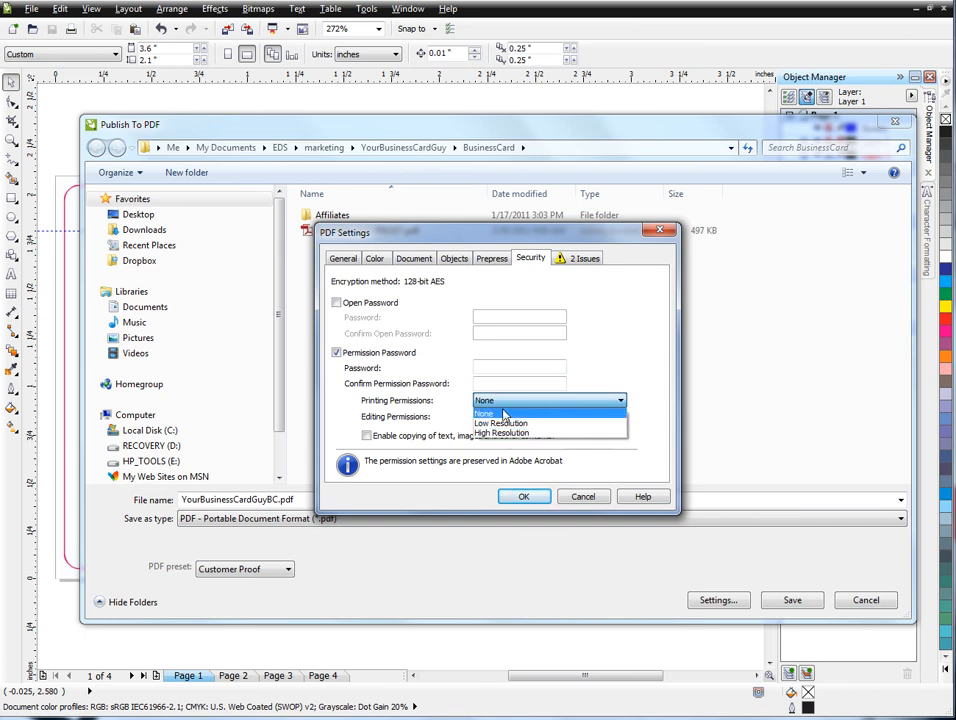
{"action": "left_click", "coordinate": [504, 414]}
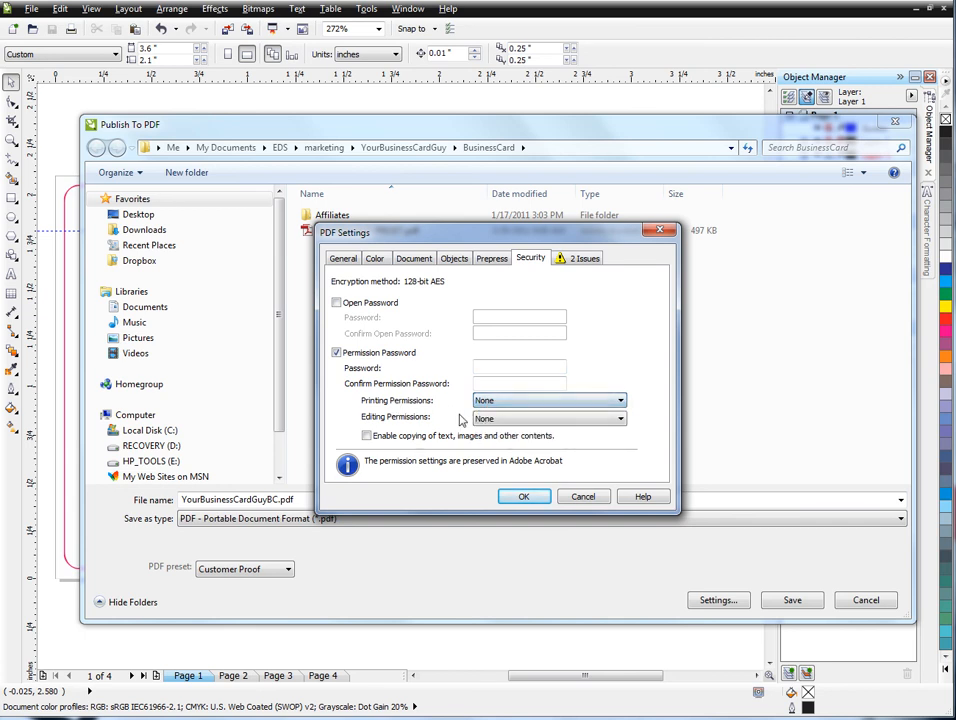
{"action": "left_click", "coordinate": [490, 372]}
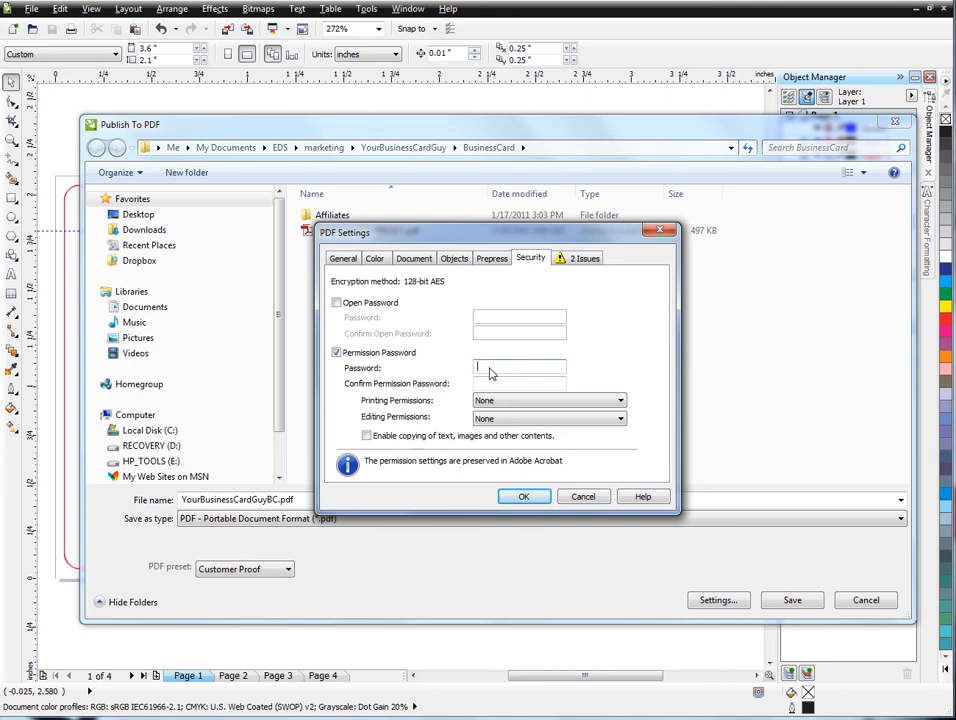
{"action": "type", "text": "••"}
{"action": "left_click", "coordinate": [489, 385]}
{"action": "type", "text": "••"}
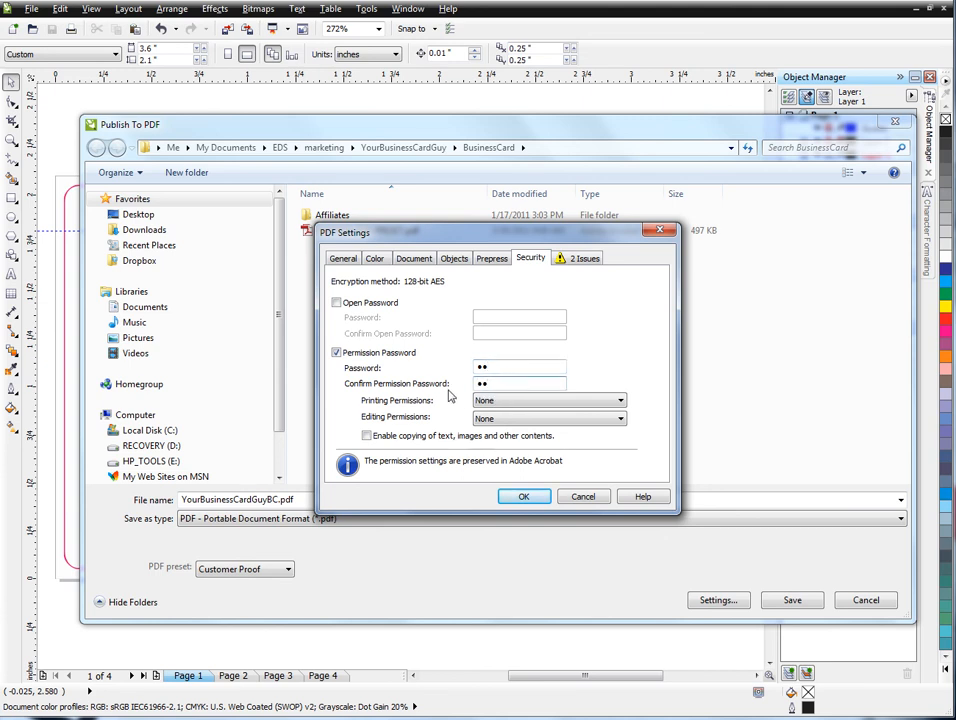
- Set the PDF's printing permissions to Low Resolution and apply the settings
{"action": "left_click", "coordinate": [510, 401]}
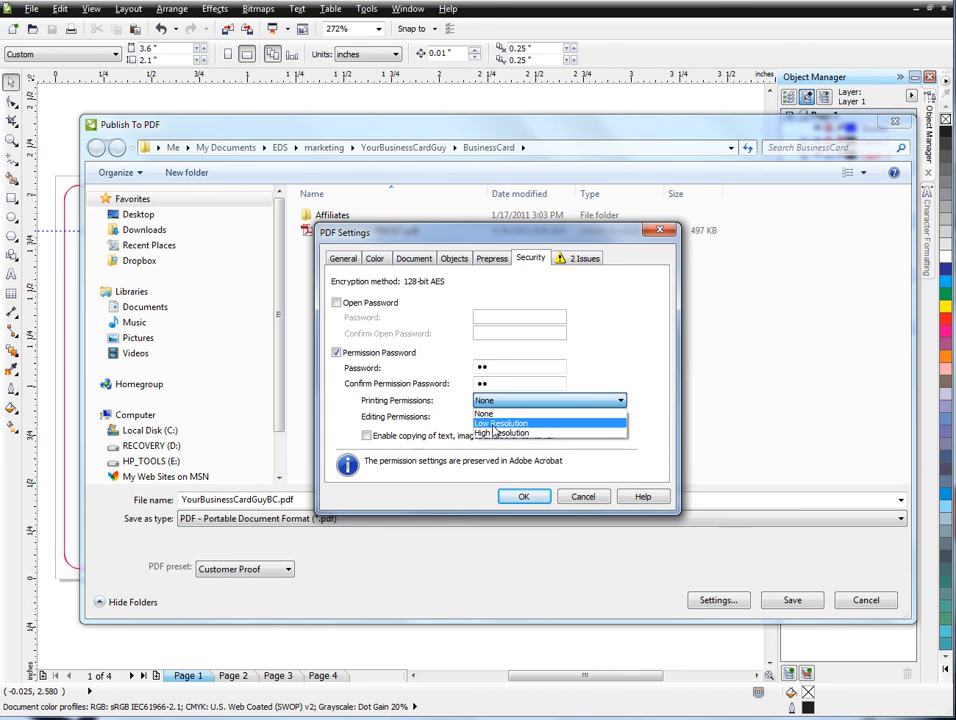
{"action": "left_click", "coordinate": [500, 423]}
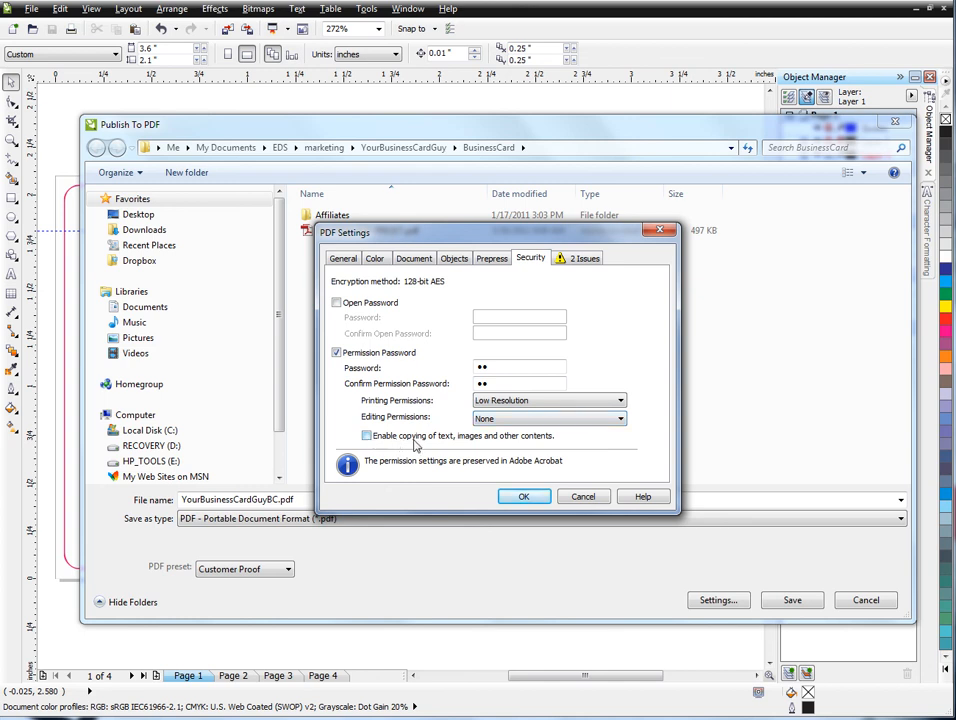
{"action": "left_click", "coordinate": [523, 496]}
- Publish the protected PDF over the existing file CUSTOM-PDF-PRESET.pdf
{"action": "left_click", "coordinate": [364, 231]}
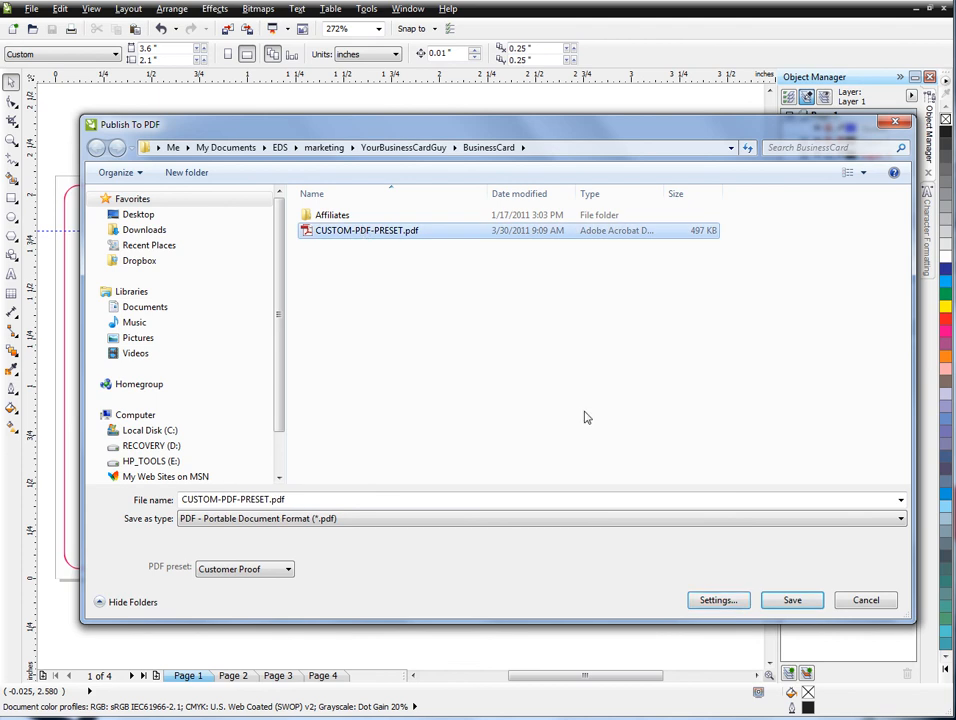
{"action": "left_click", "coordinate": [776, 601]}
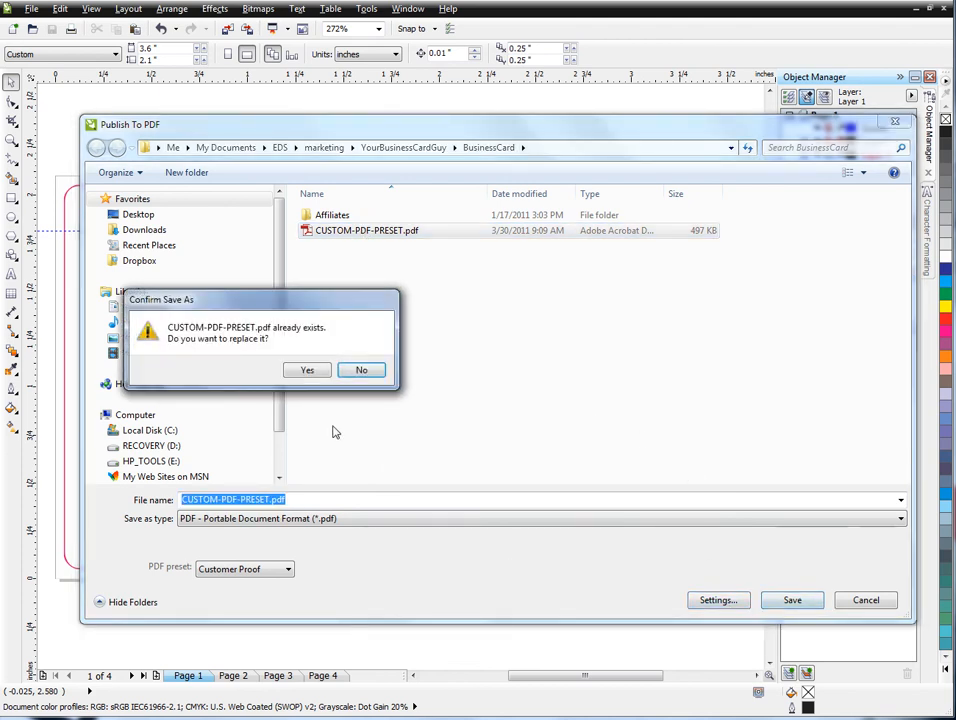
{"action": "left_click", "coordinate": [312, 370]}
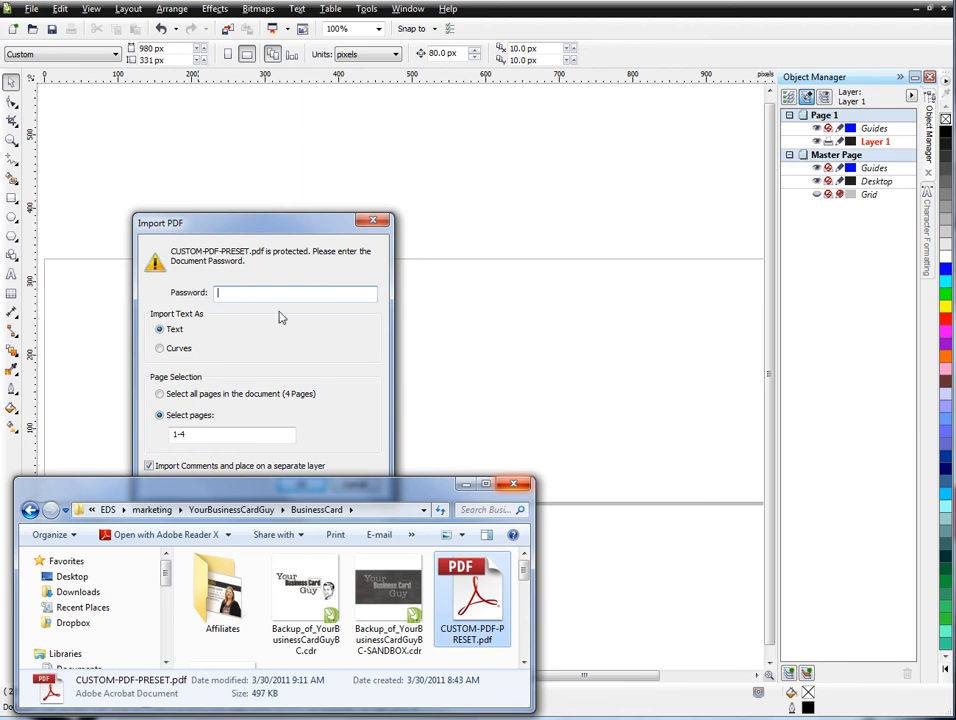
- Cancel the password-protected import of CUSTOM-PDF-PRESET.pdf without entering the document password
{"action": "left_click_drag", "start_coordinate": [284, 228], "coordinate": [409, 158]}
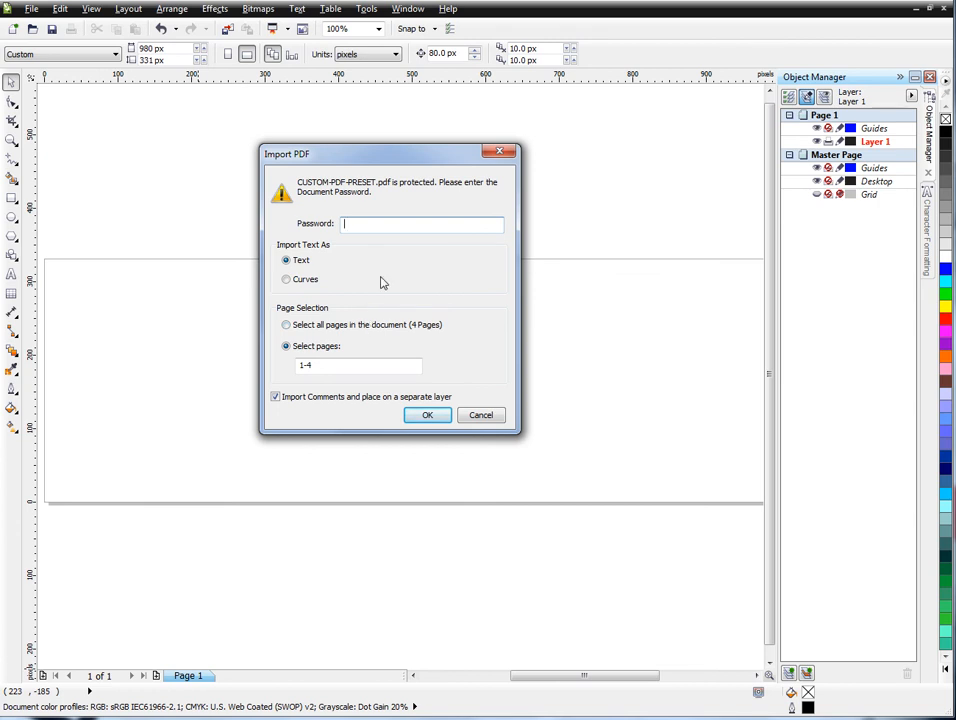
{"action": "left_click_drag", "start_coordinate": [403, 154], "coordinate": [437, 239]}
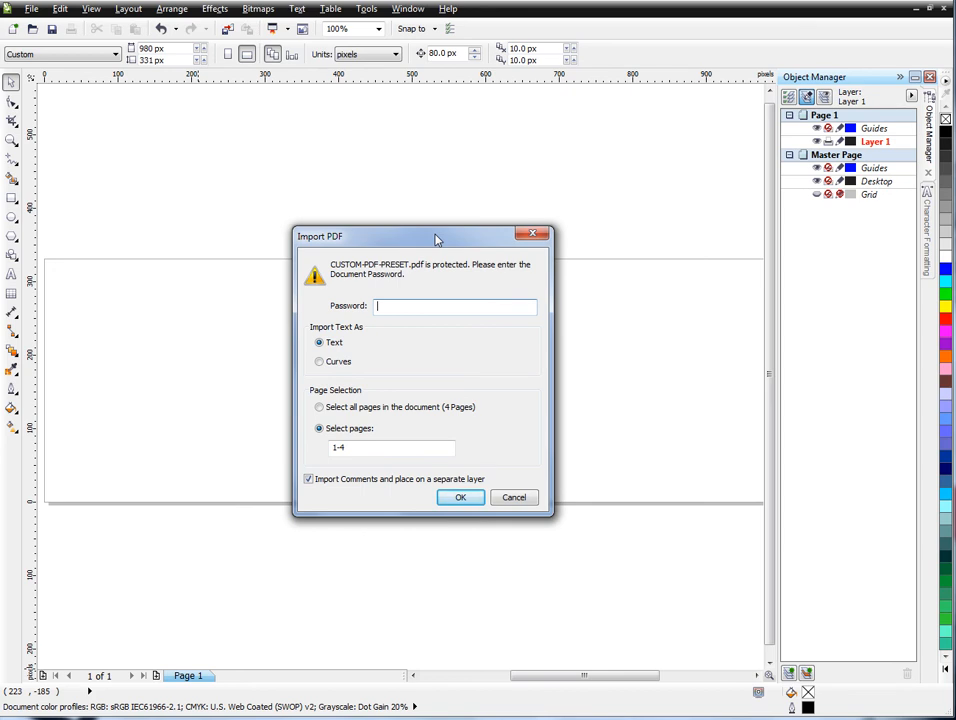
{"action": "left_click", "coordinate": [513, 498]}
{"action": "left_click", "coordinate": [31, 9]}
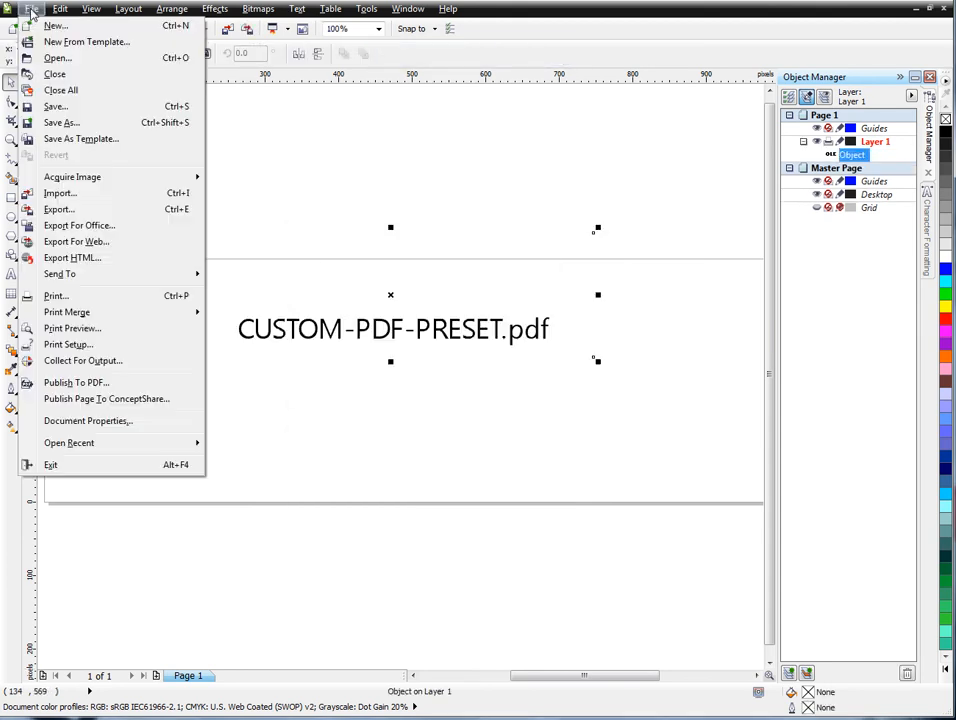
{"action": "left_click", "coordinate": [74, 384]}
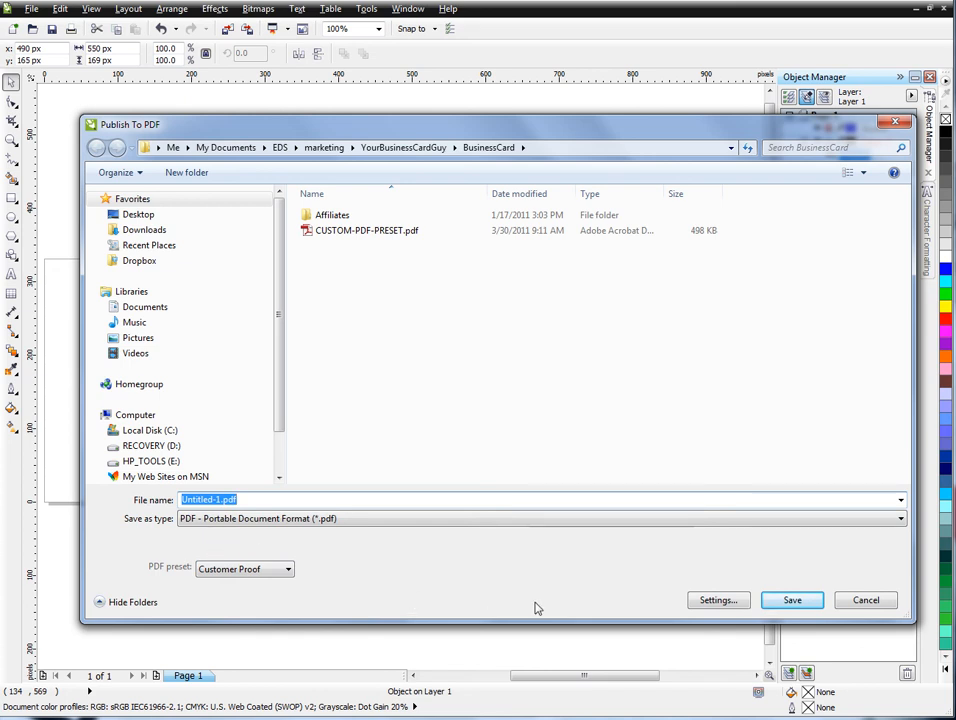
{"action": "left_click", "coordinate": [866, 601]}
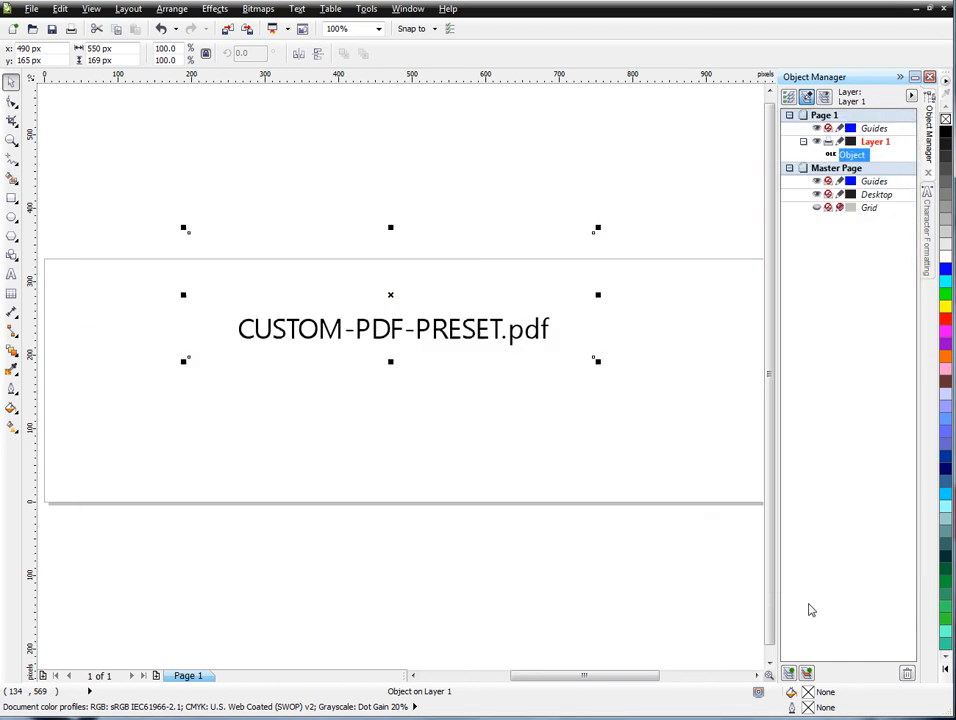